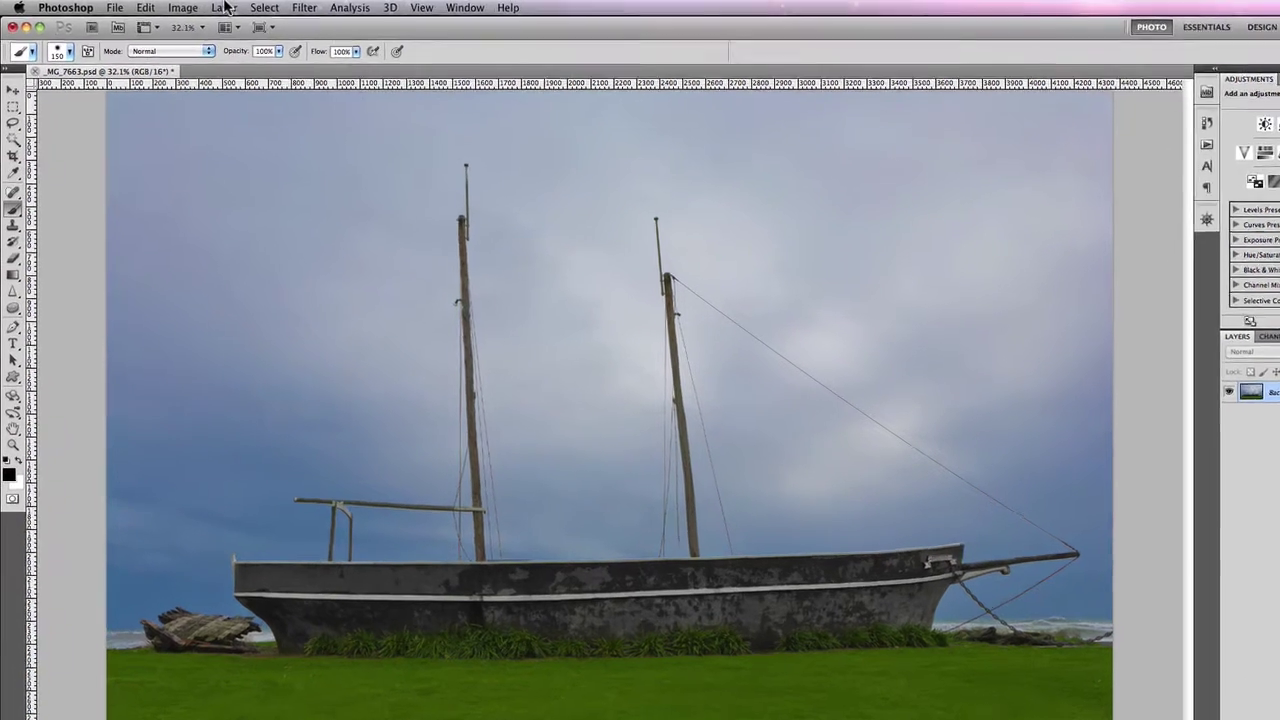
{"action": "left_click", "coordinate": [224, 7]}
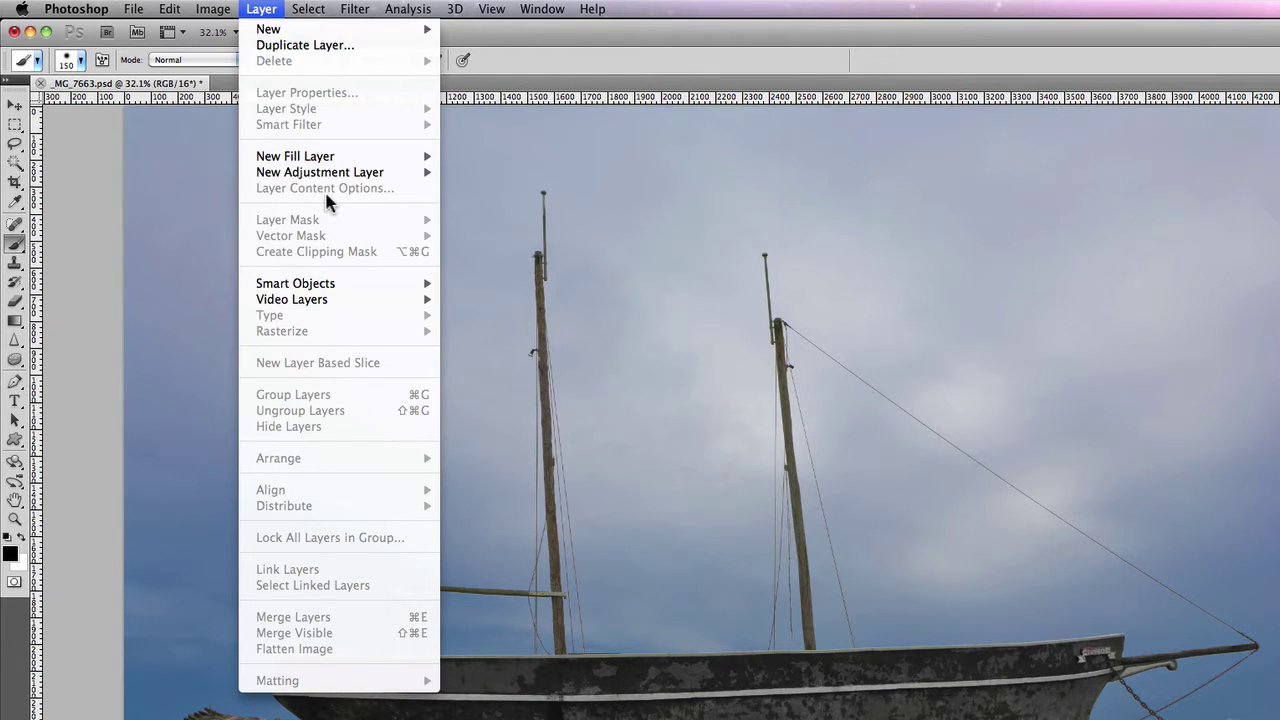
{"action": "left_click", "coordinate": [272, 8]}
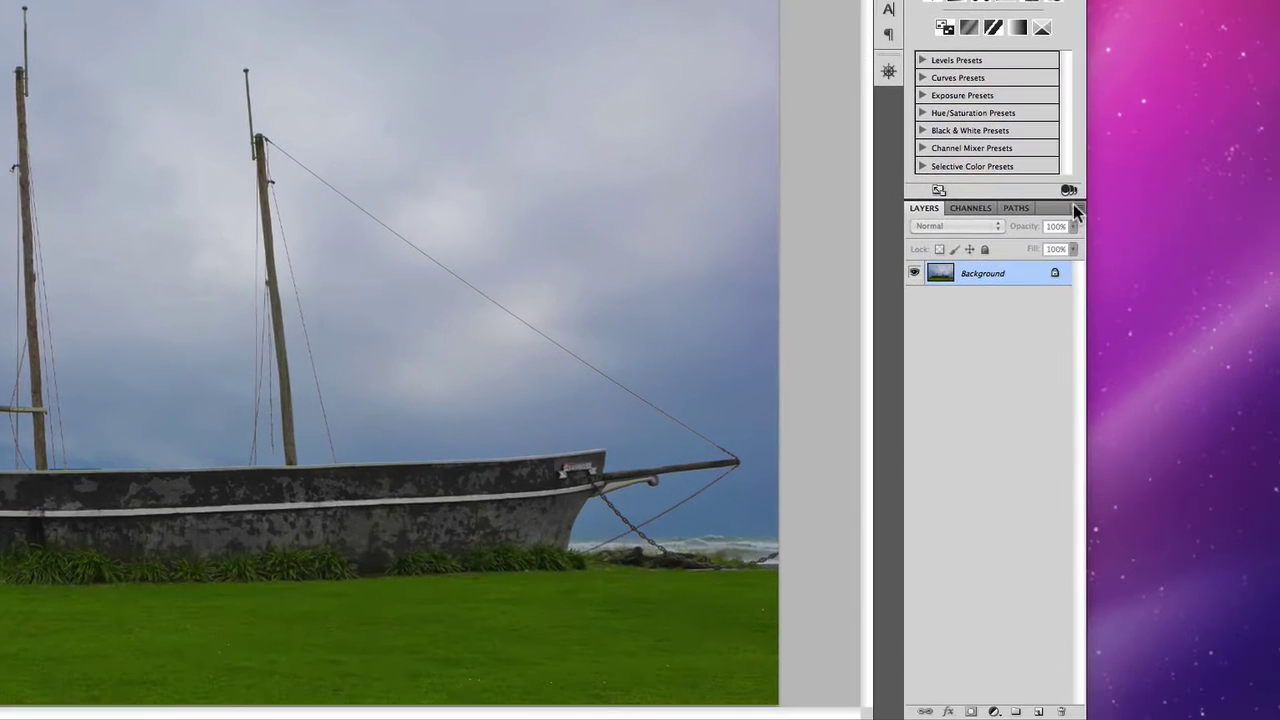
{"action": "left_click", "coordinate": [1077, 210]}
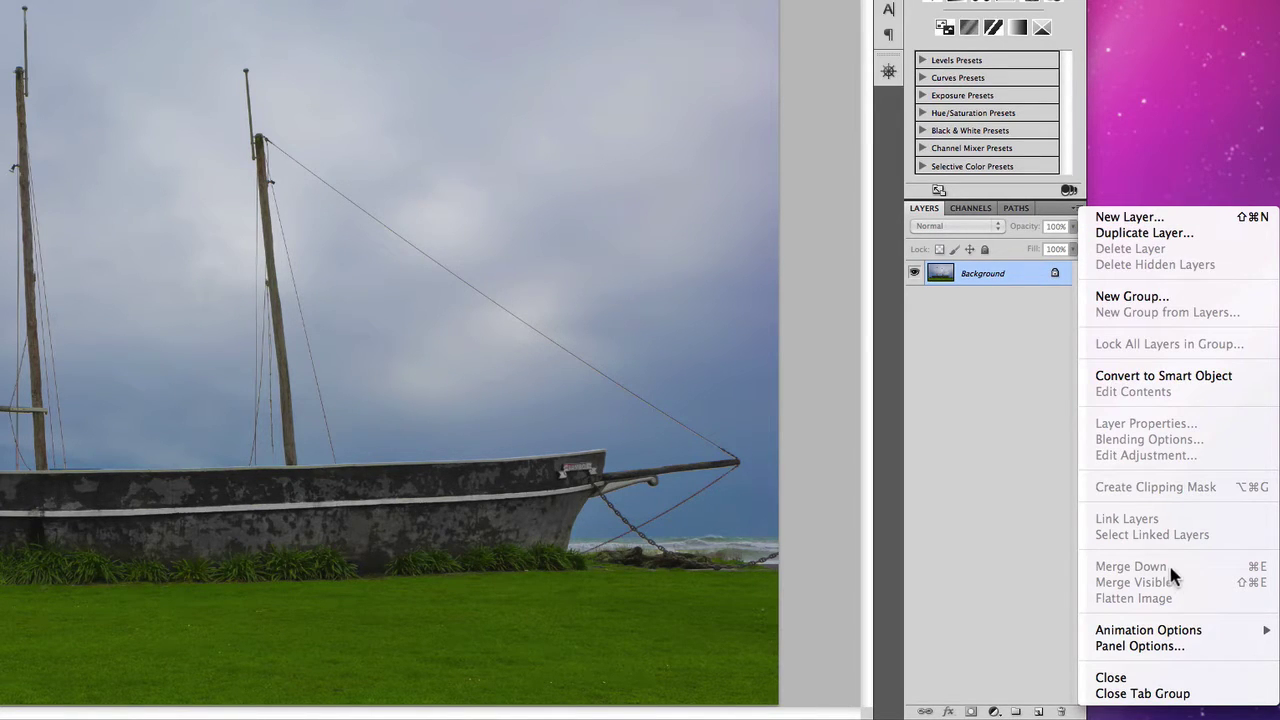
{"action": "left_click", "coordinate": [1018, 317]}
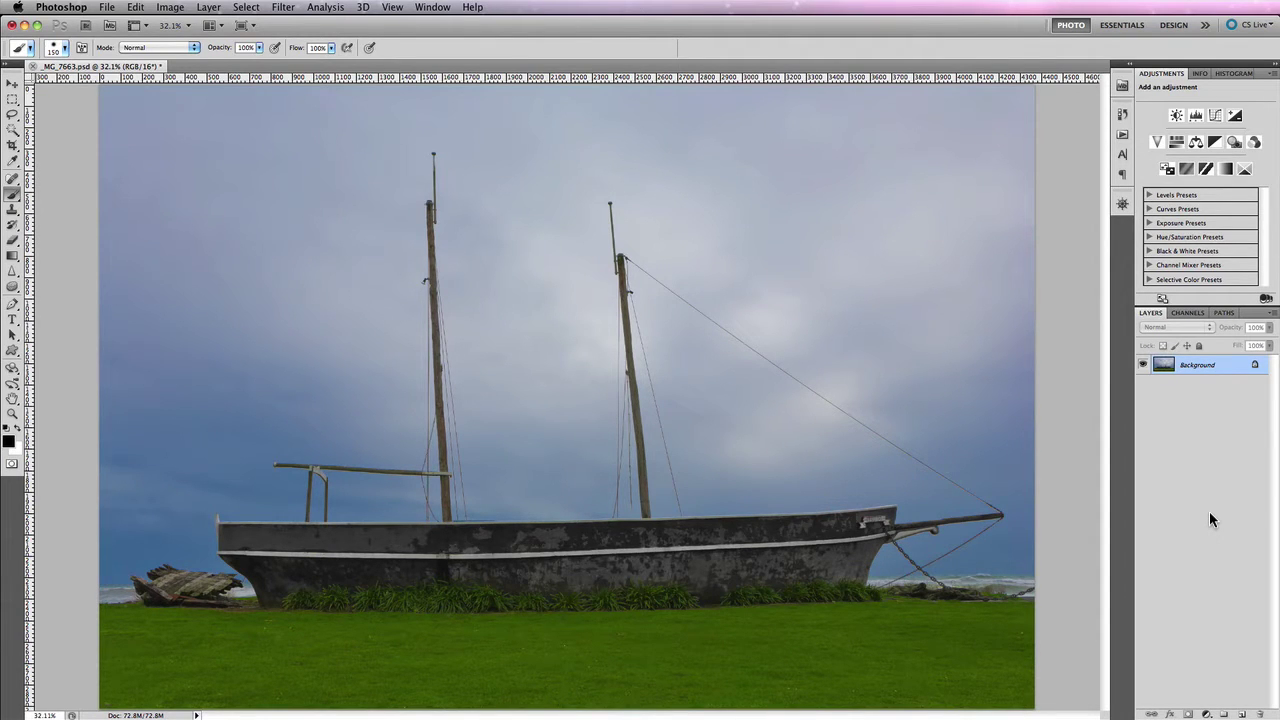
- Create a new empty layer above the Background with a red color label, Normal mode and 100% opacity
{"action": "left_click", "coordinate": [208, 7]}
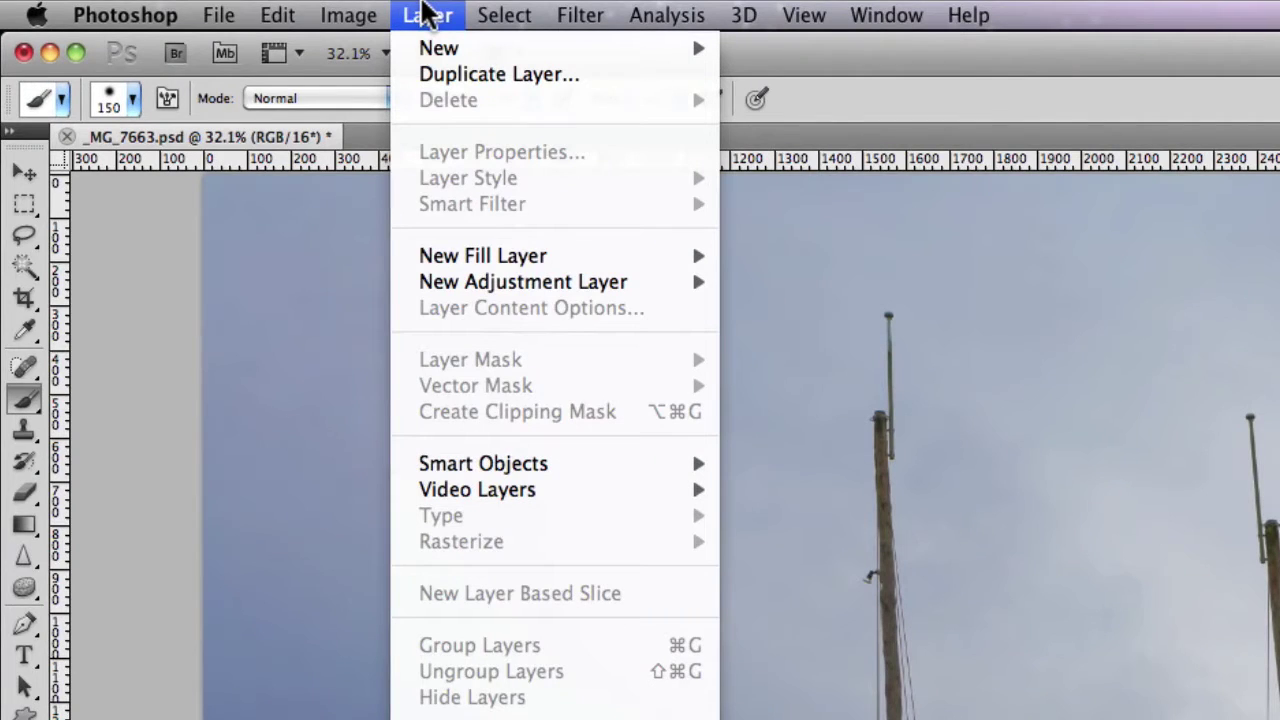
{"action": "mouse_move", "coordinate": [443, 49]}
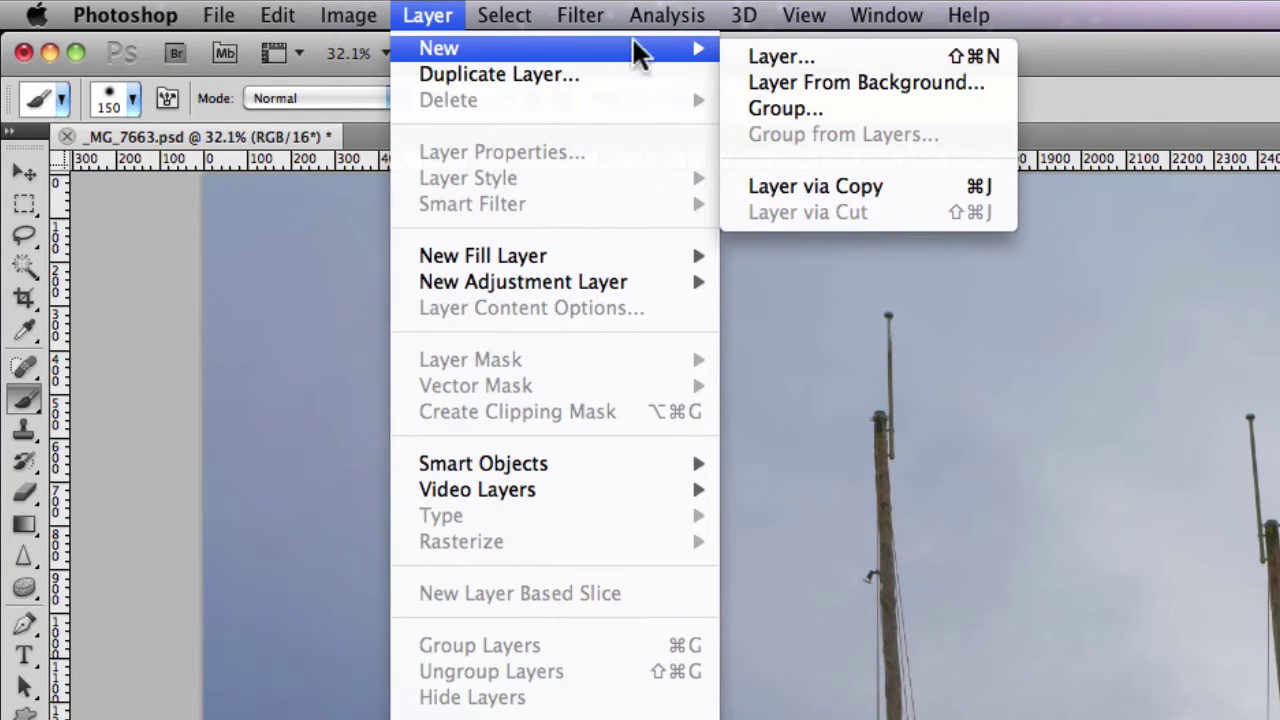
{"action": "left_click", "coordinate": [812, 60]}
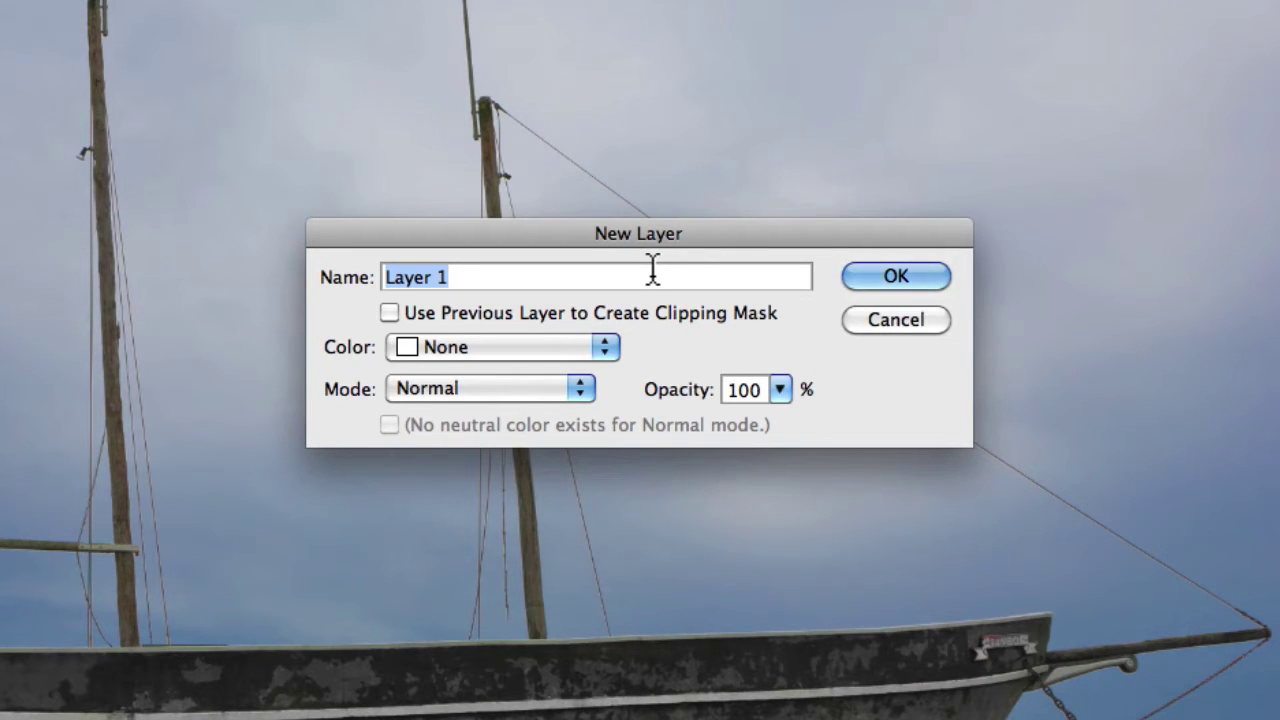
{"action": "left_click", "coordinate": [603, 349]}
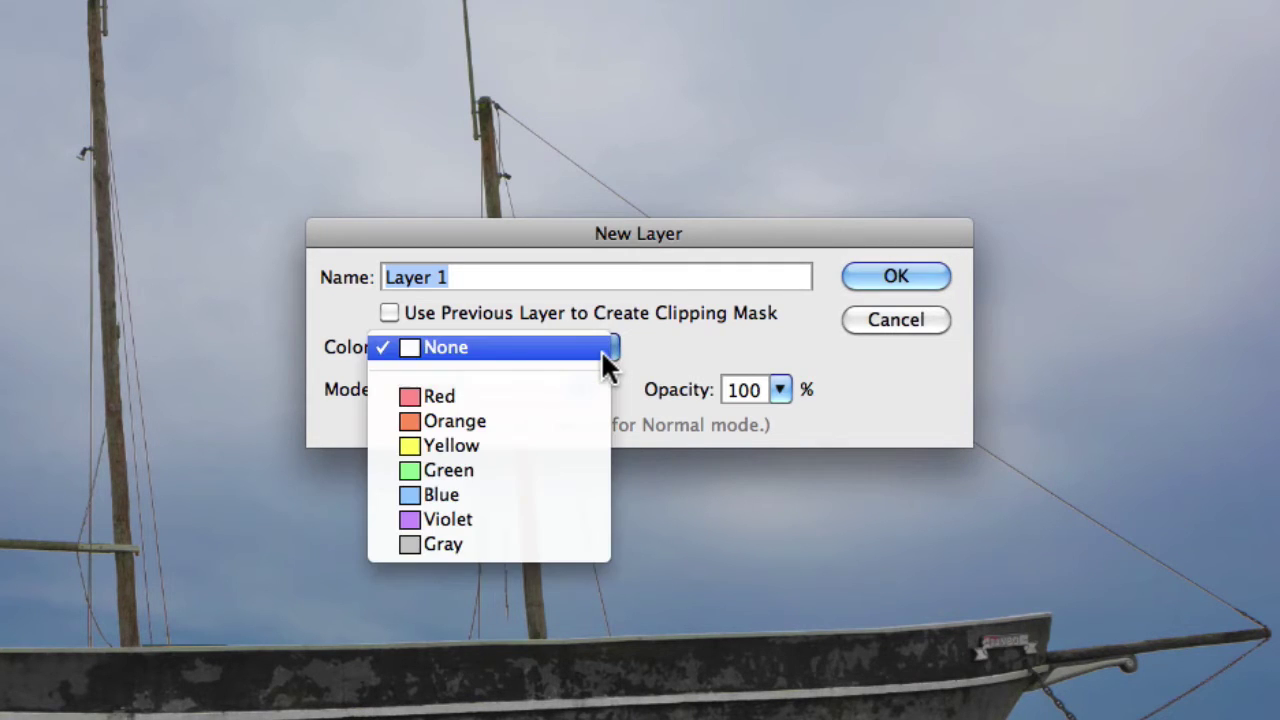
{"action": "left_click", "coordinate": [535, 394]}
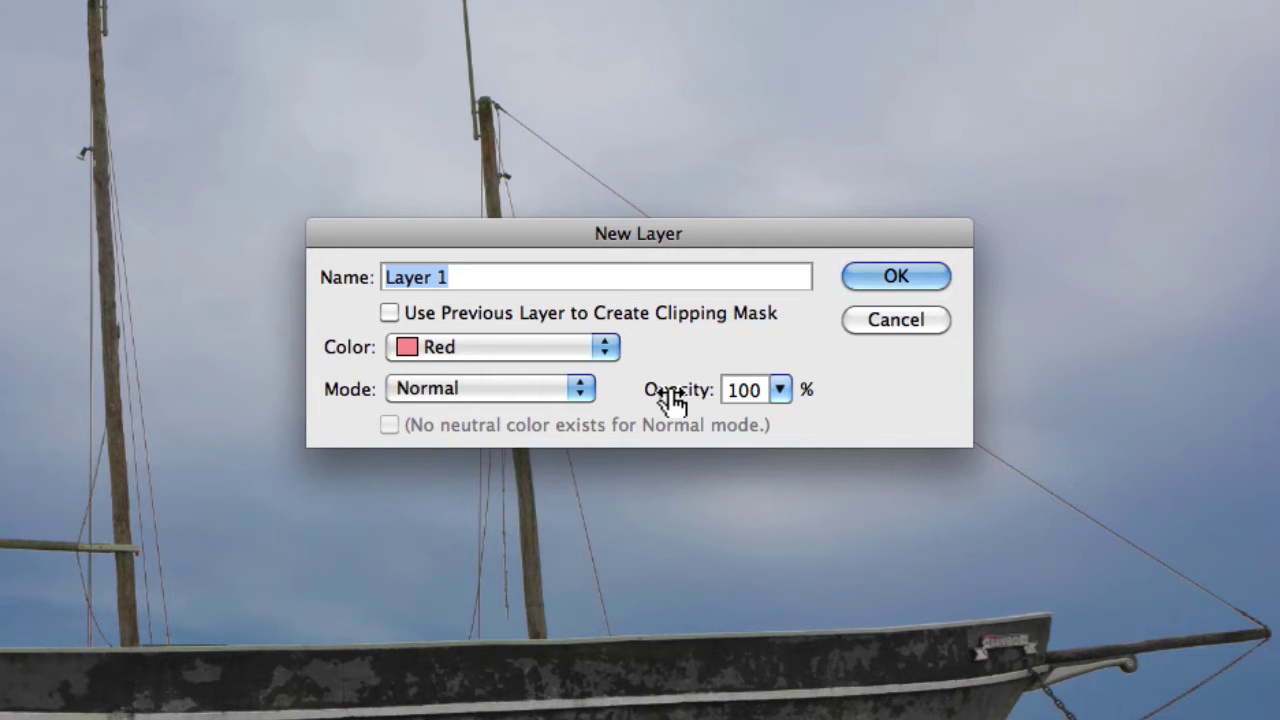
{"action": "left_click", "coordinate": [929, 278]}
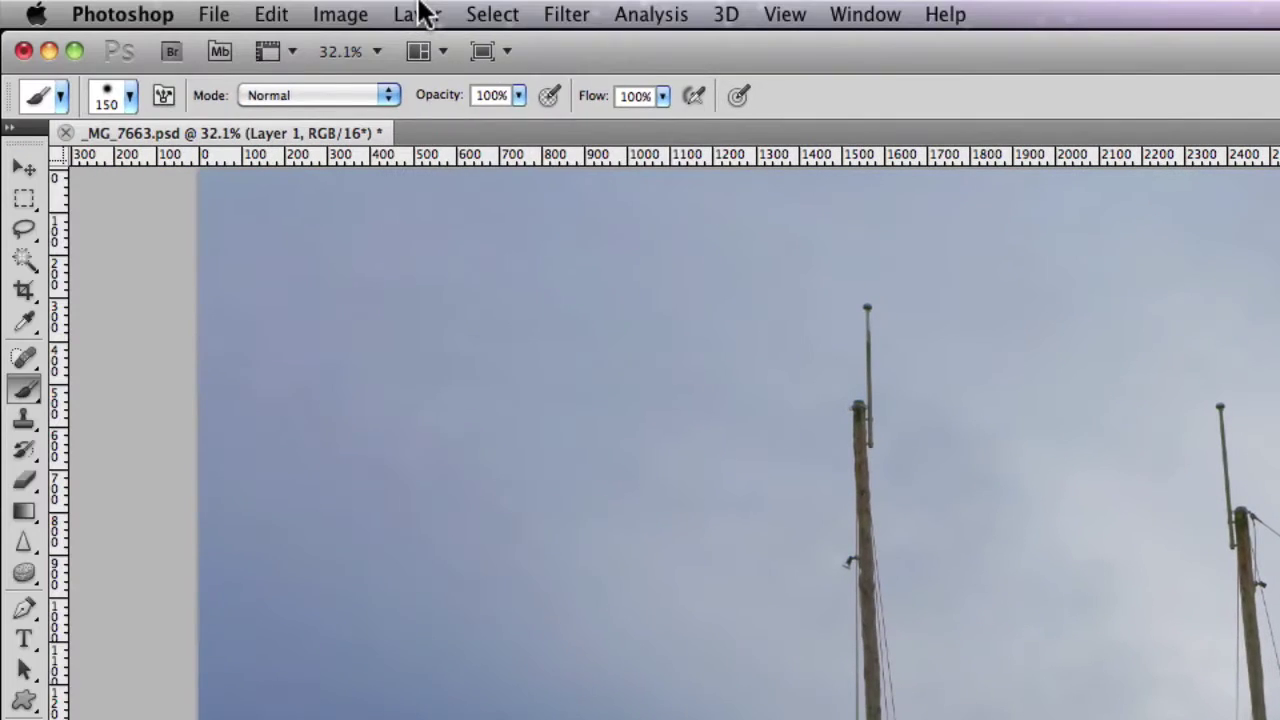
- Add a Levels adjustment layer above the red-labelled layer with the default layer options
{"action": "left_click", "coordinate": [420, 12]}
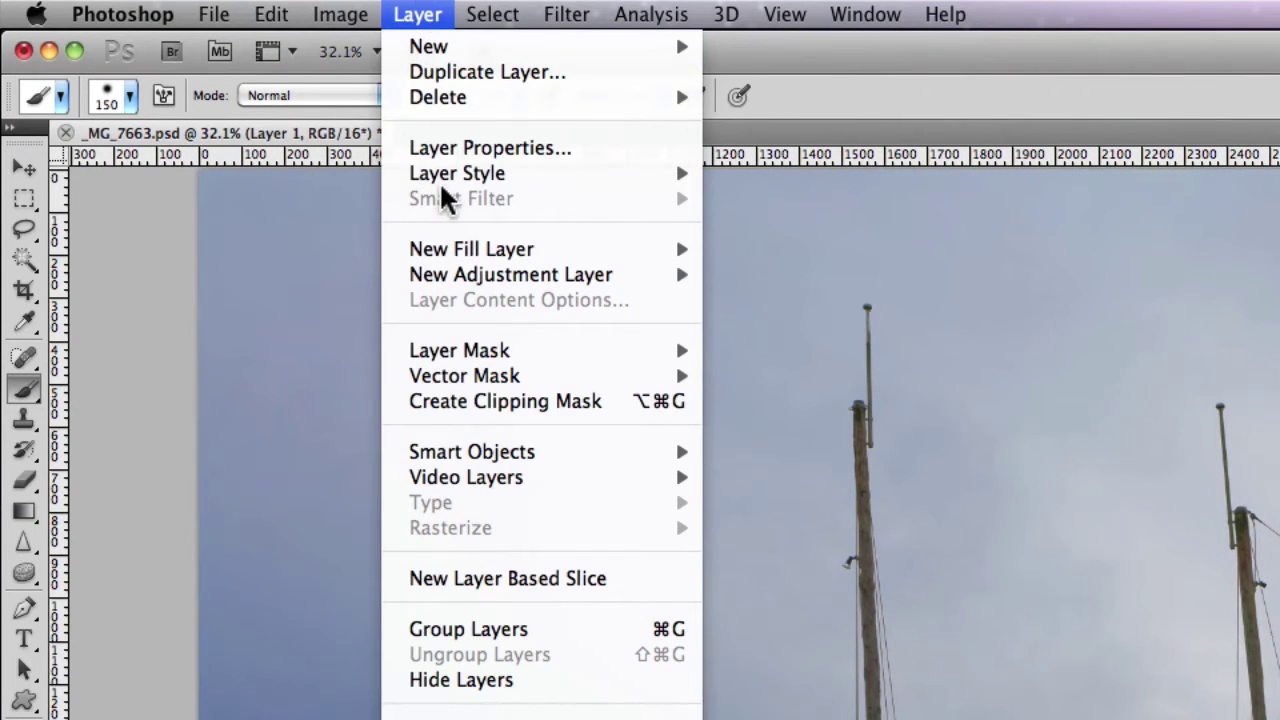
{"action": "mouse_move", "coordinate": [470, 278]}
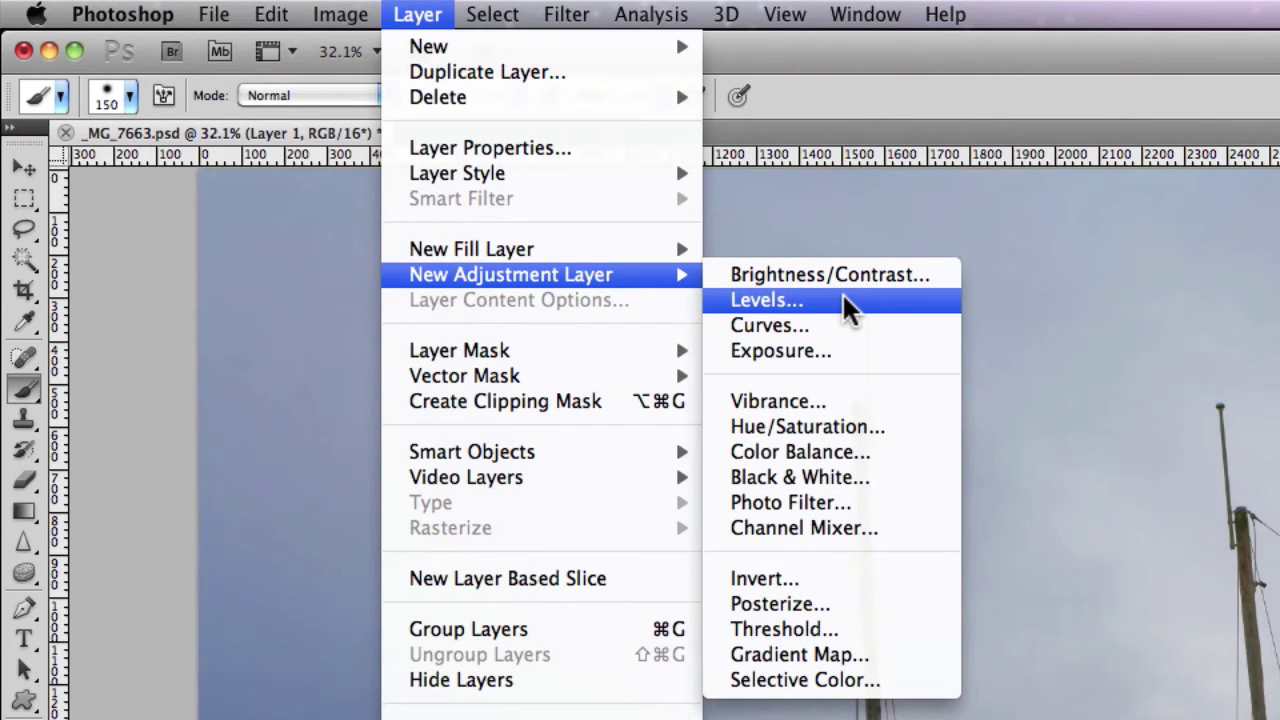
{"action": "left_click", "coordinate": [843, 298]}
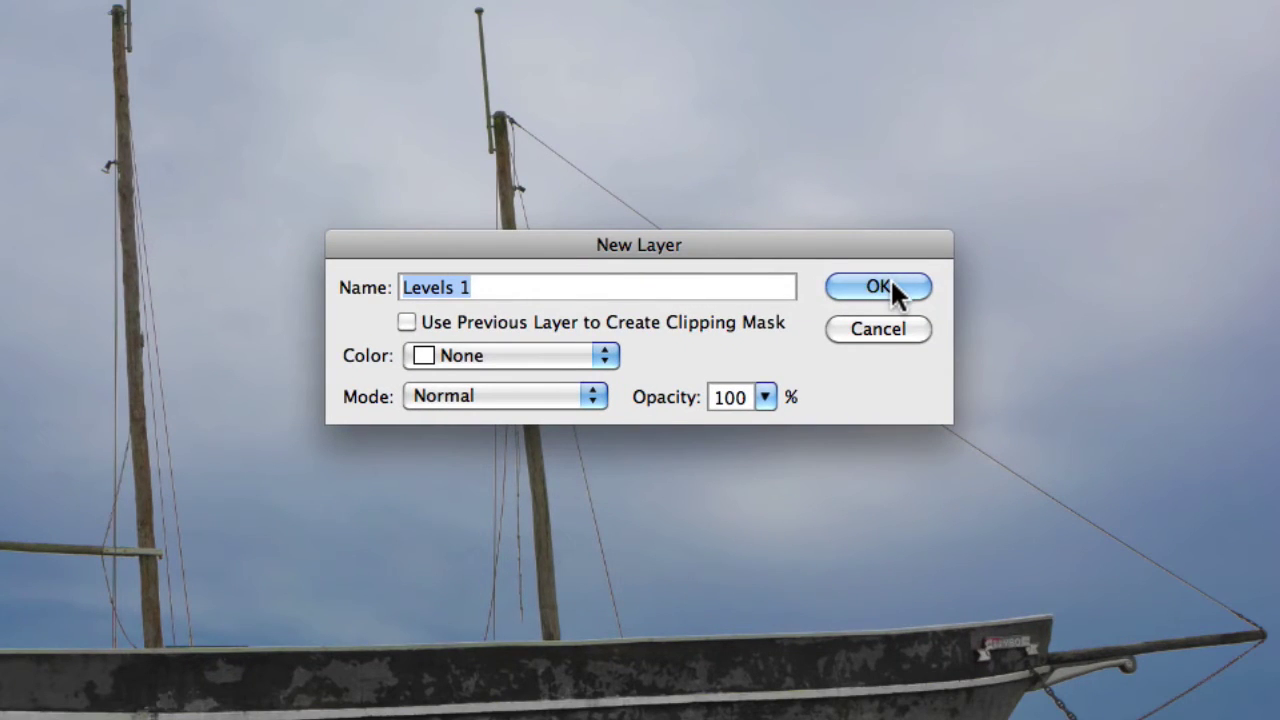
{"action": "left_click", "coordinate": [890, 280]}
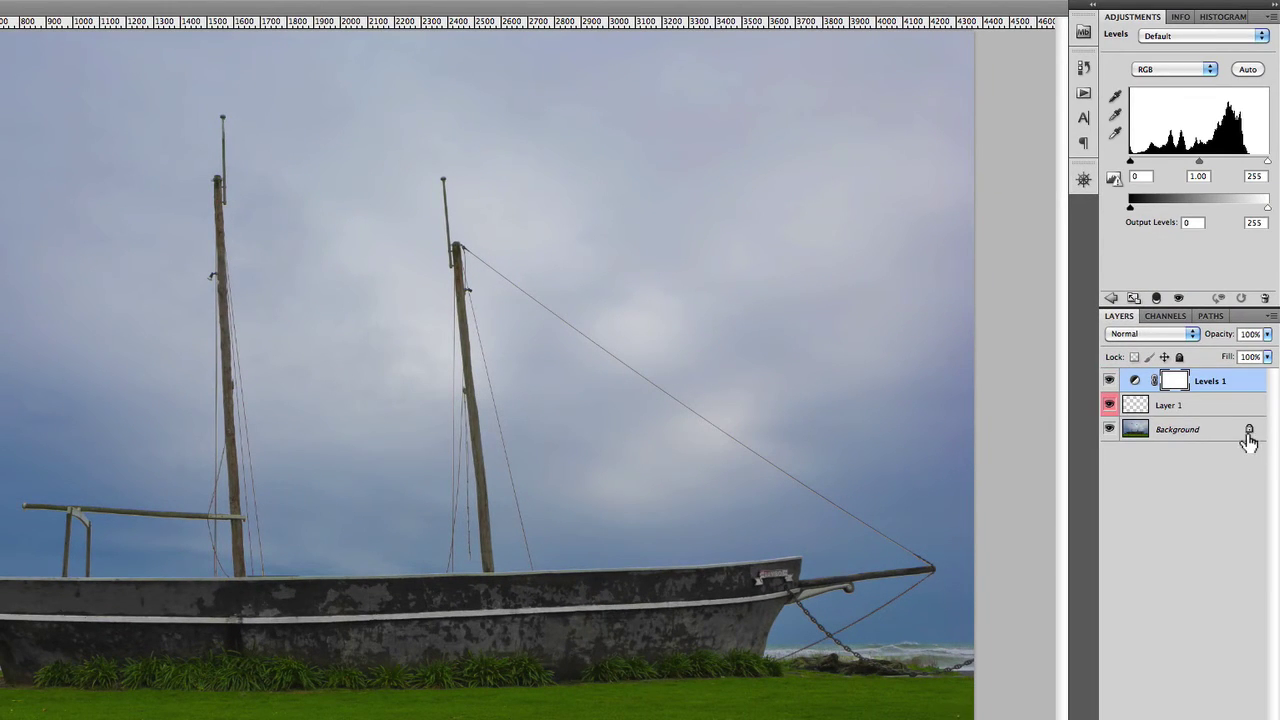
- Apply a Levels adjustment directly to the Background layer with the white input level at 227, and undo it
{"action": "left_click", "coordinate": [1210, 432]}
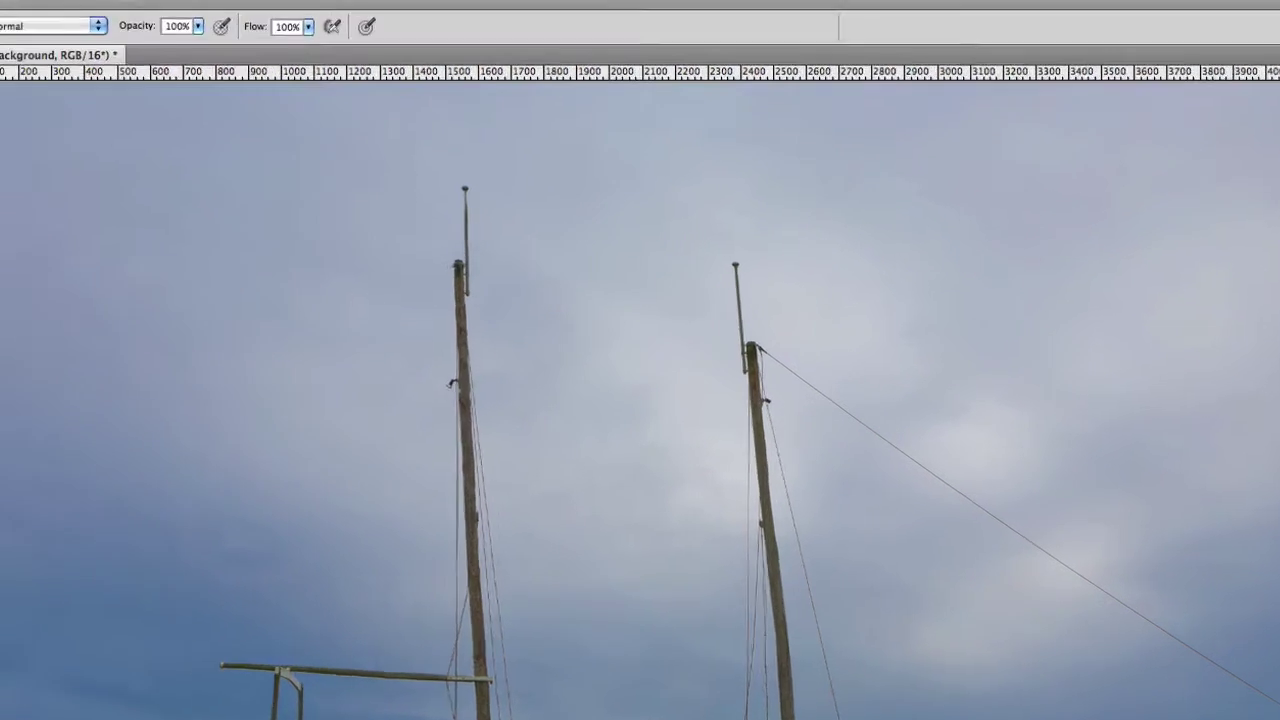
{"action": "left_click", "coordinate": [354, 10]}
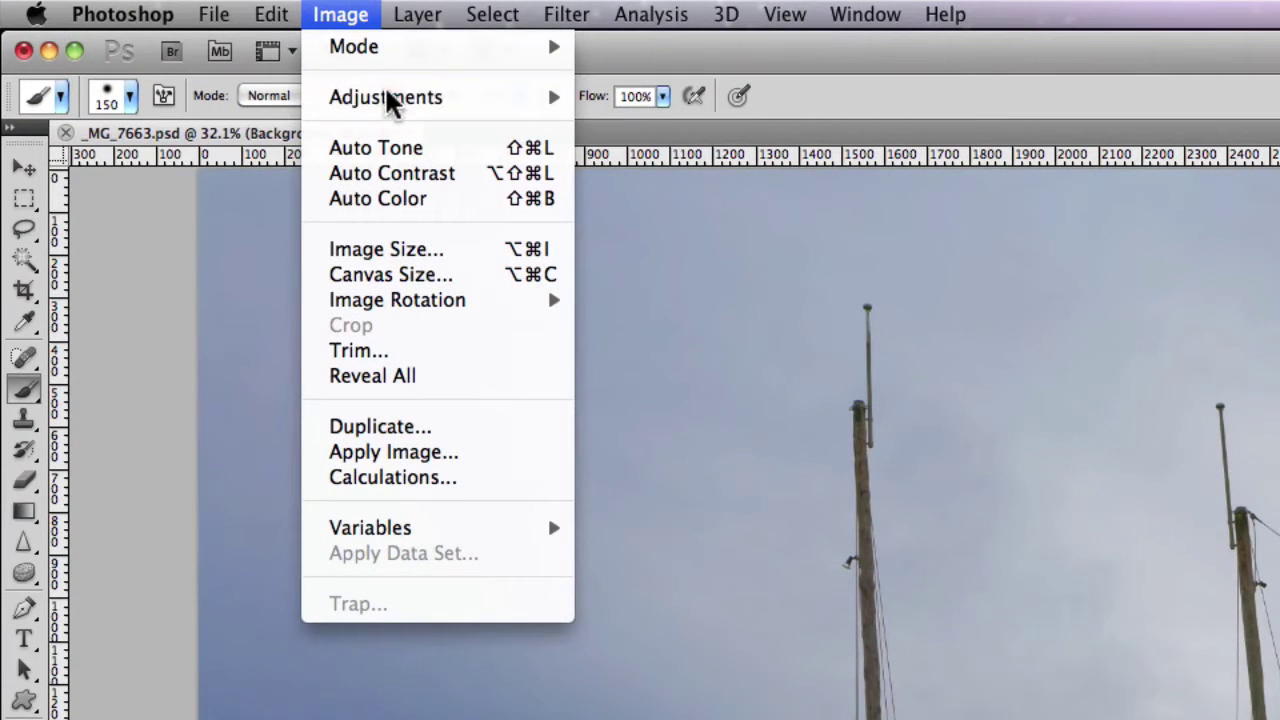
{"action": "mouse_move", "coordinate": [392, 98]}
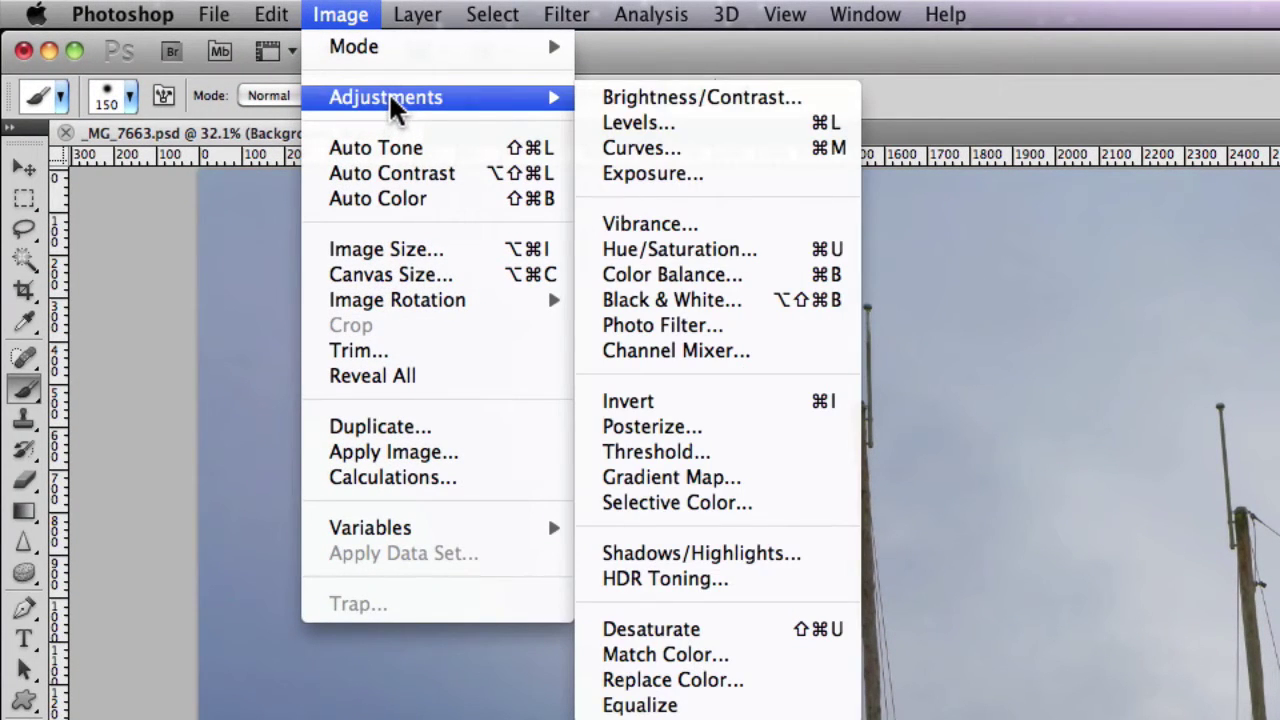
{"action": "left_click", "coordinate": [671, 123]}
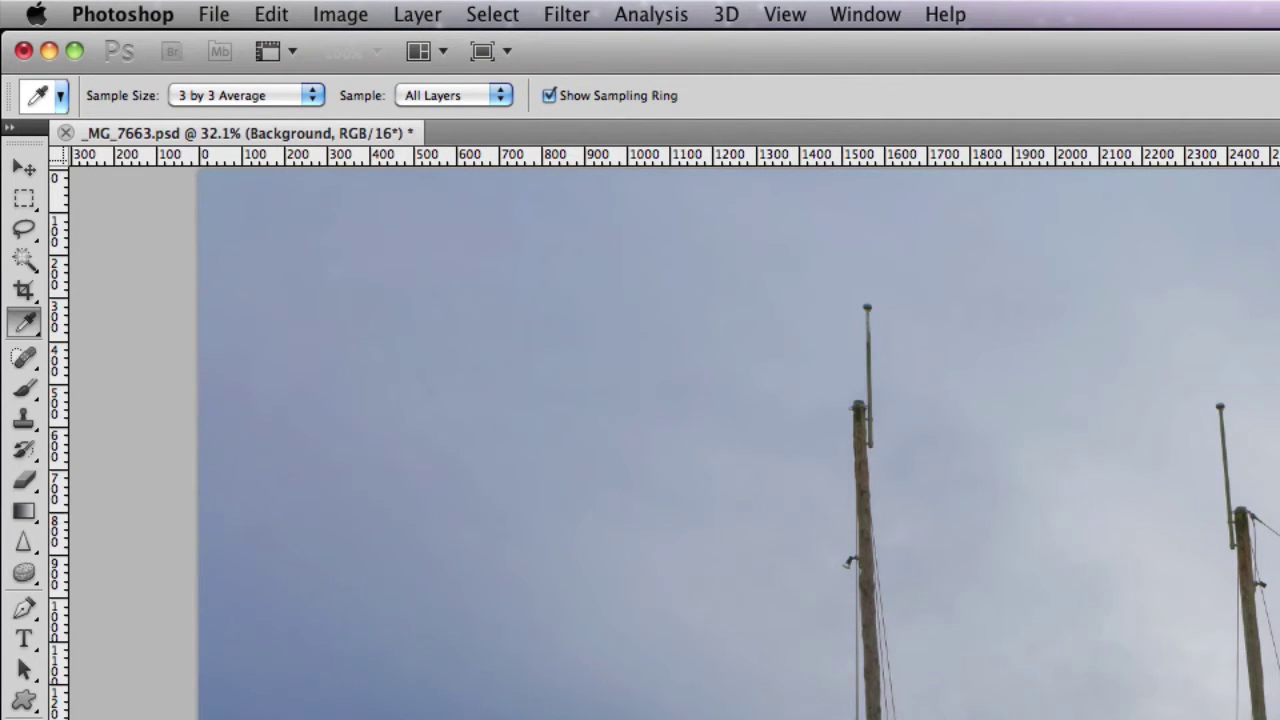
{"action": "left_click_drag", "start_coordinate": [1279, 719], "coordinate": [1231, 478]}
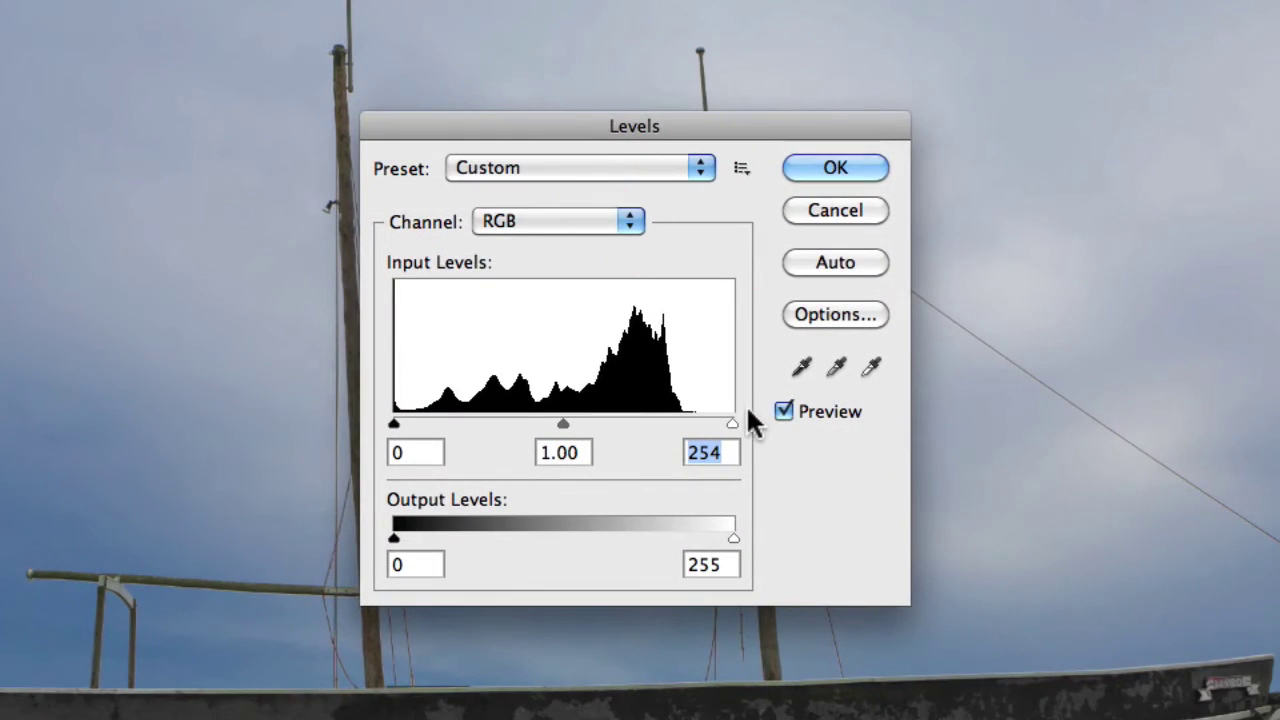
{"action": "left_click_drag", "start_coordinate": [733, 424], "coordinate": [695, 424]}
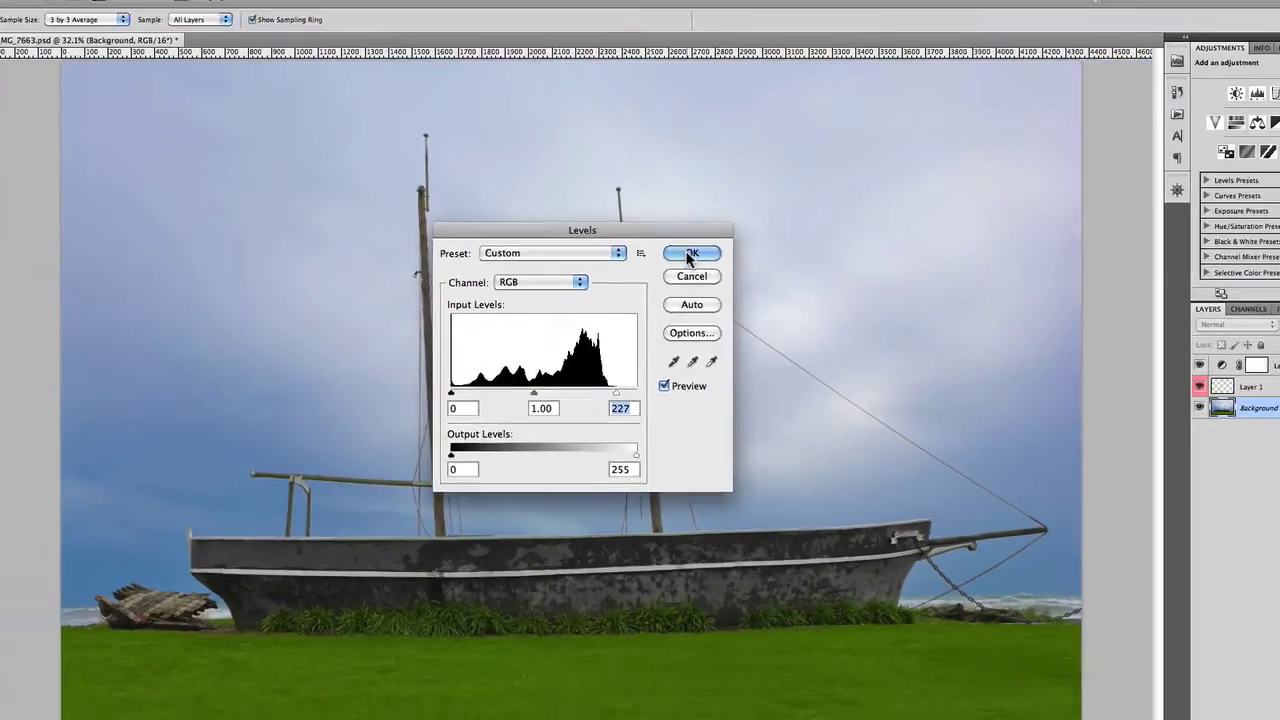
{"action": "left_click", "coordinate": [823, 164]}
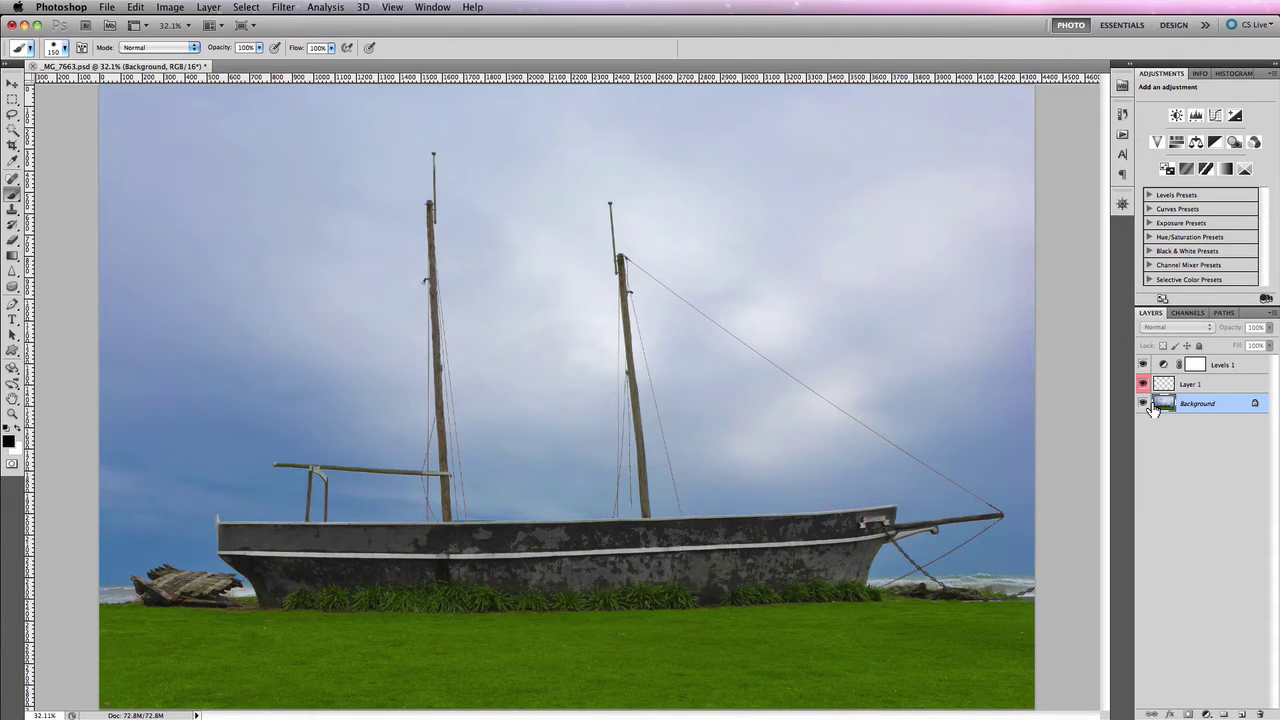
{"action": "key", "text": "super+z"}
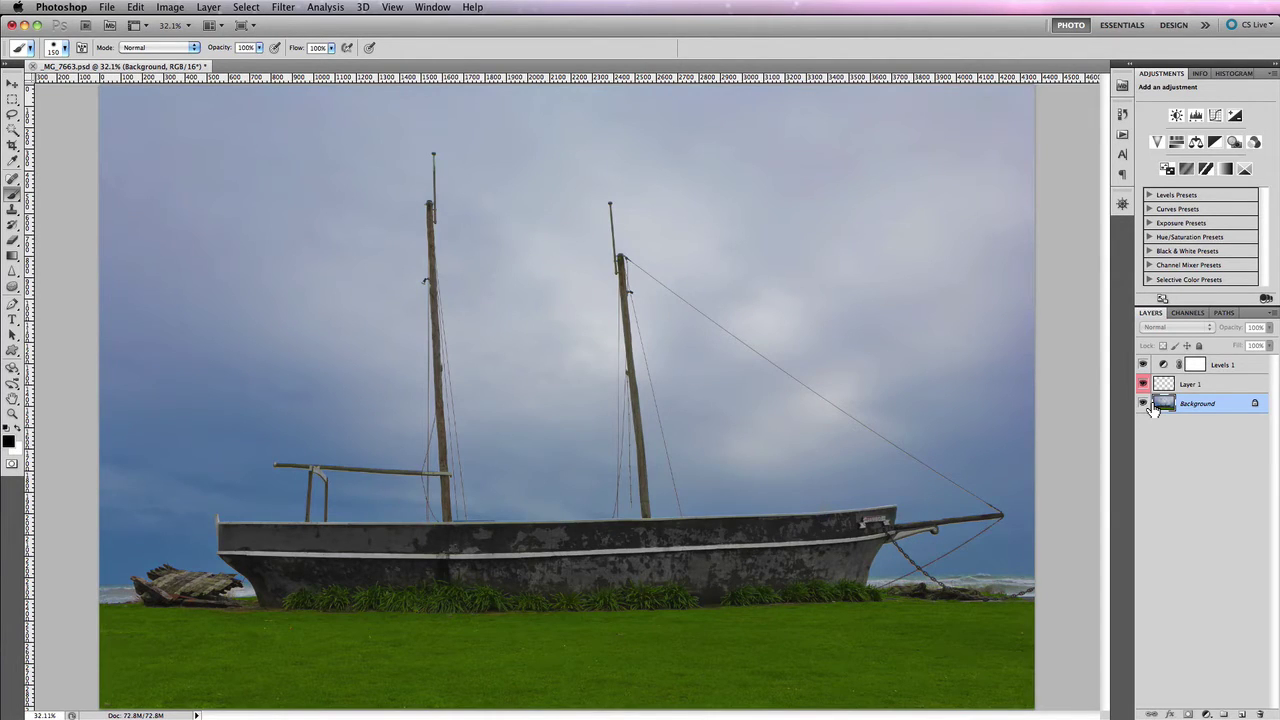
- Set the Levels 1 adjustment layer's white input level to 223 and compare the photo with that layer hidden and shown
{"action": "left_click", "coordinate": [1228, 362]}
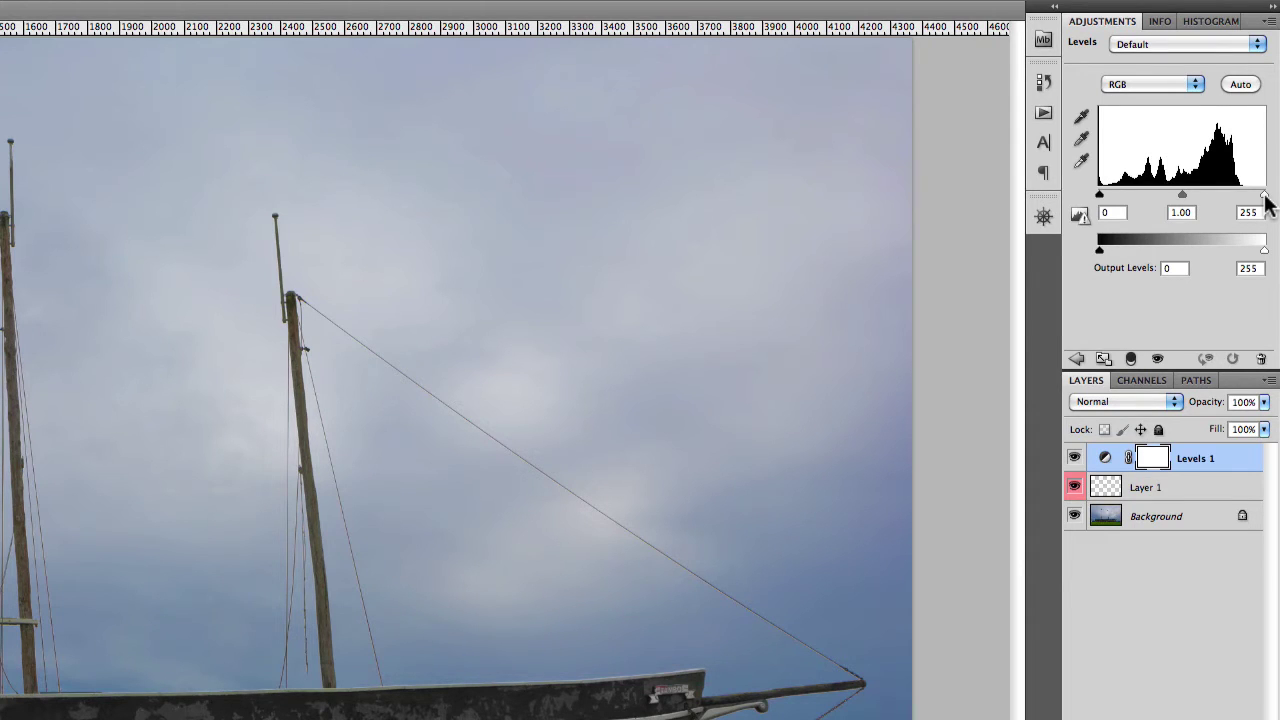
{"action": "mouse_move", "coordinate": [1264, 196]}
{"action": "left_mouse_down"}
{"action": "mouse_move", "coordinate": [1231, 197]}
{"action": "mouse_move", "coordinate": [1244, 200]}
{"action": "left_mouse_up"}
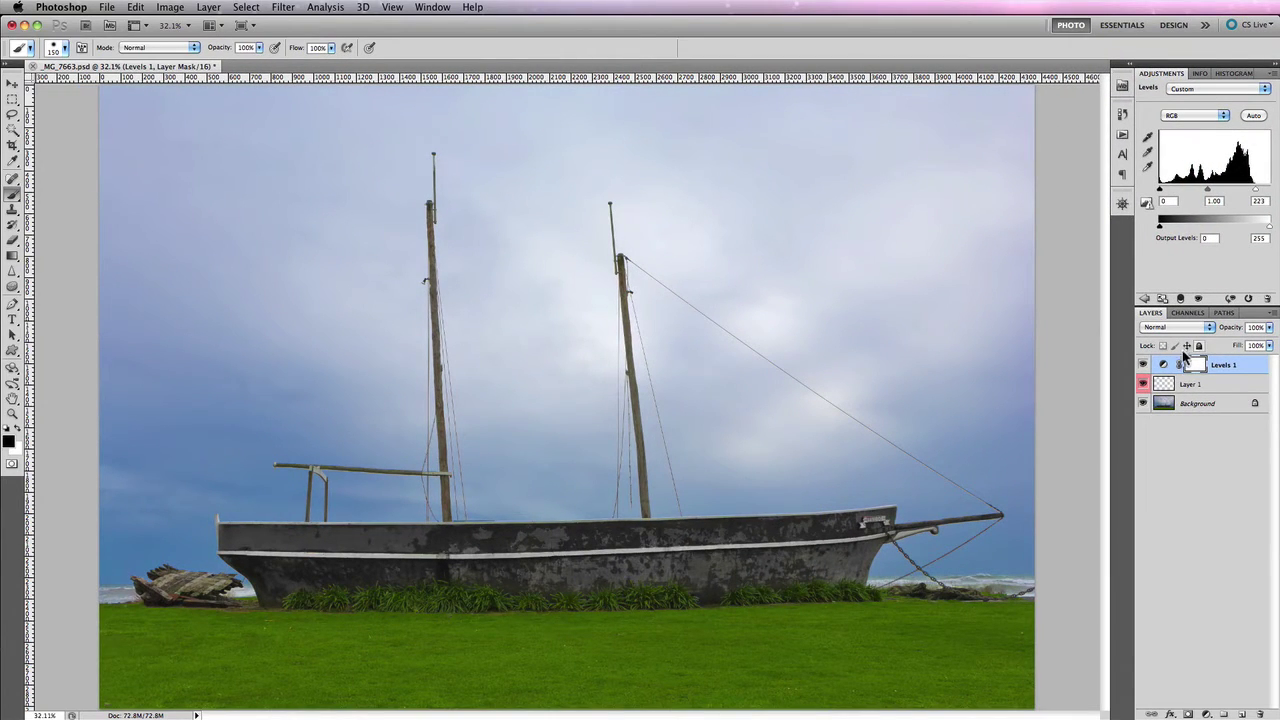
{"action": "left_click", "coordinate": [1144, 366]}
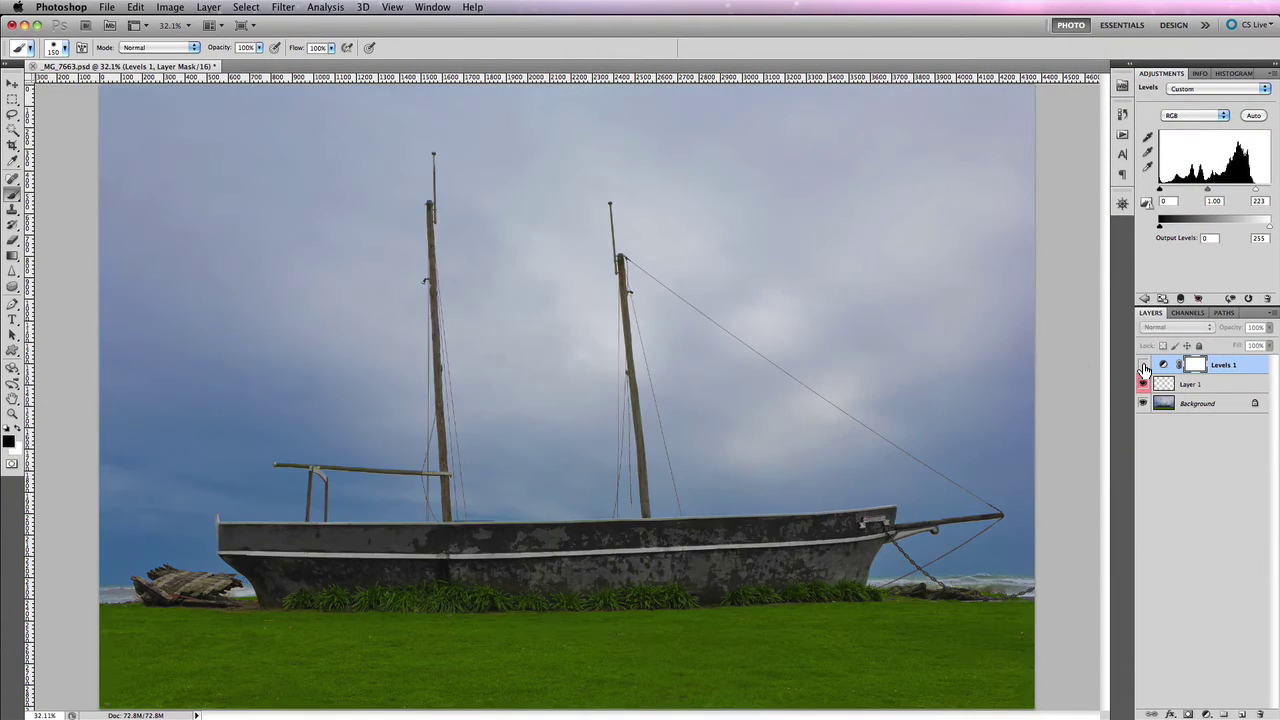
{"action": "left_click", "coordinate": [1144, 367]}
{"action": "left_click", "coordinate": [1144, 367]}
{"action": "left_click", "coordinate": [1144, 367]}
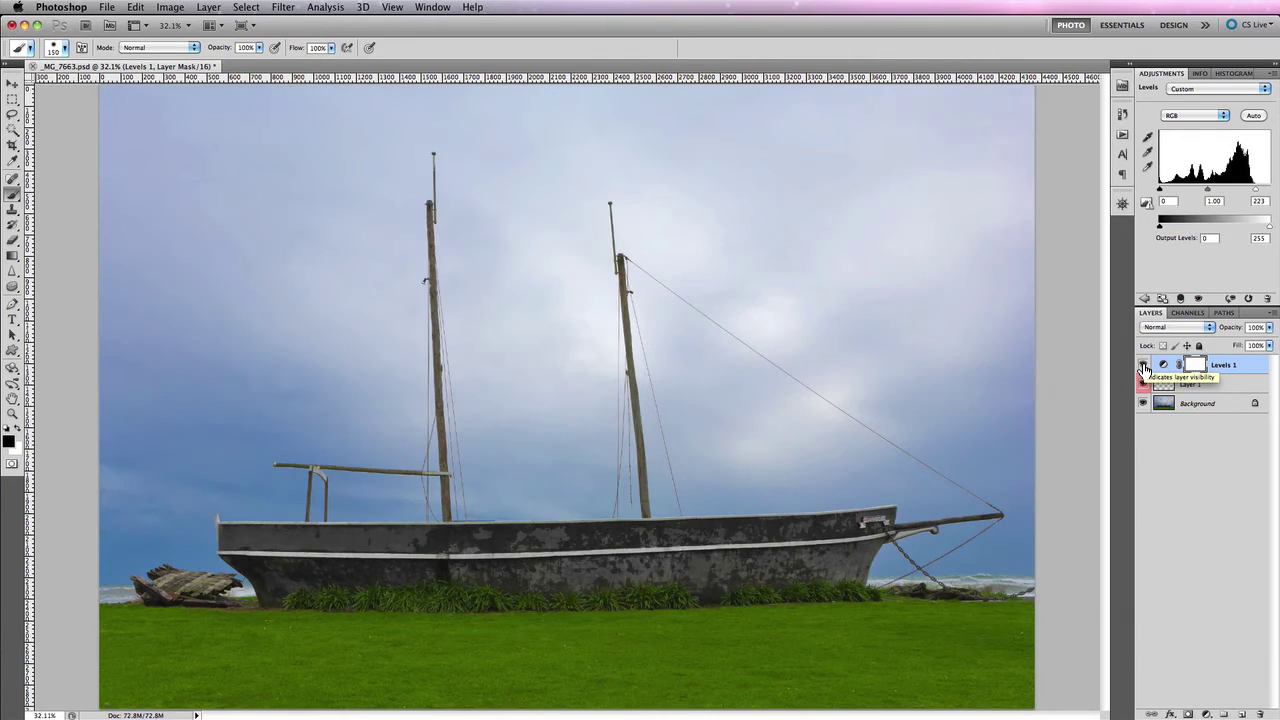
{"action": "left_click", "coordinate": [1144, 367]}
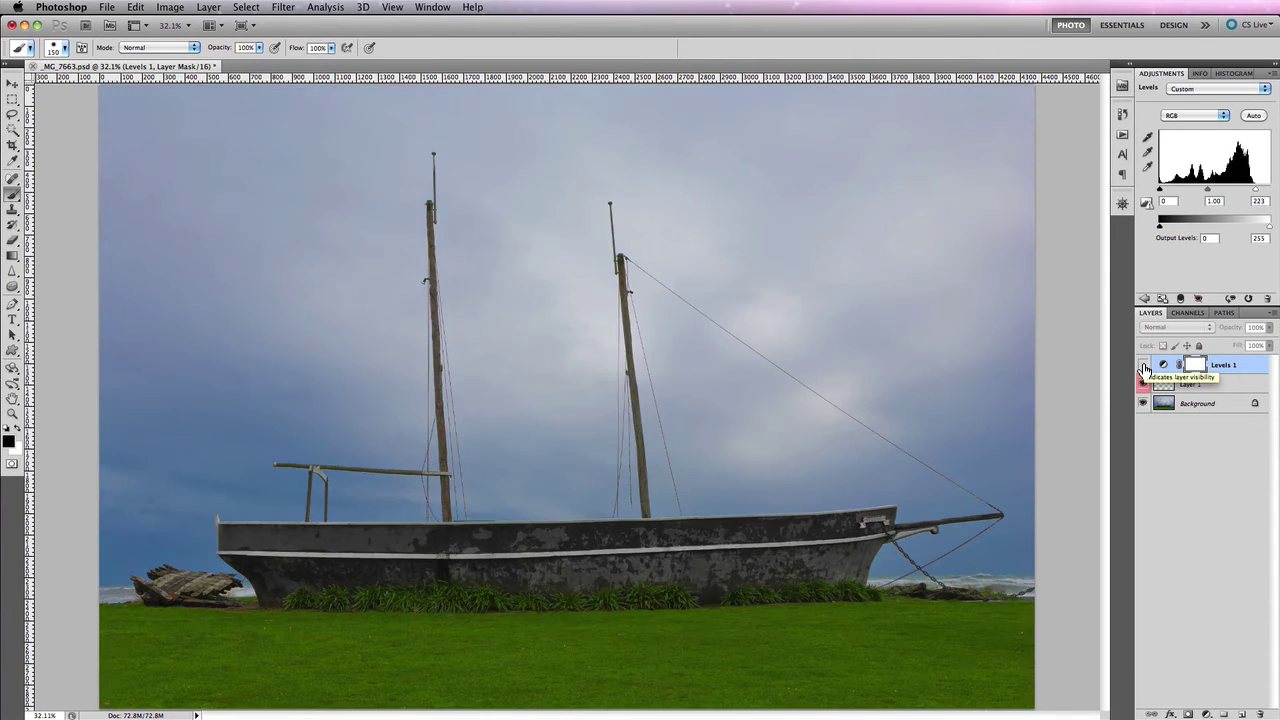
{"action": "left_click", "coordinate": [1144, 367]}
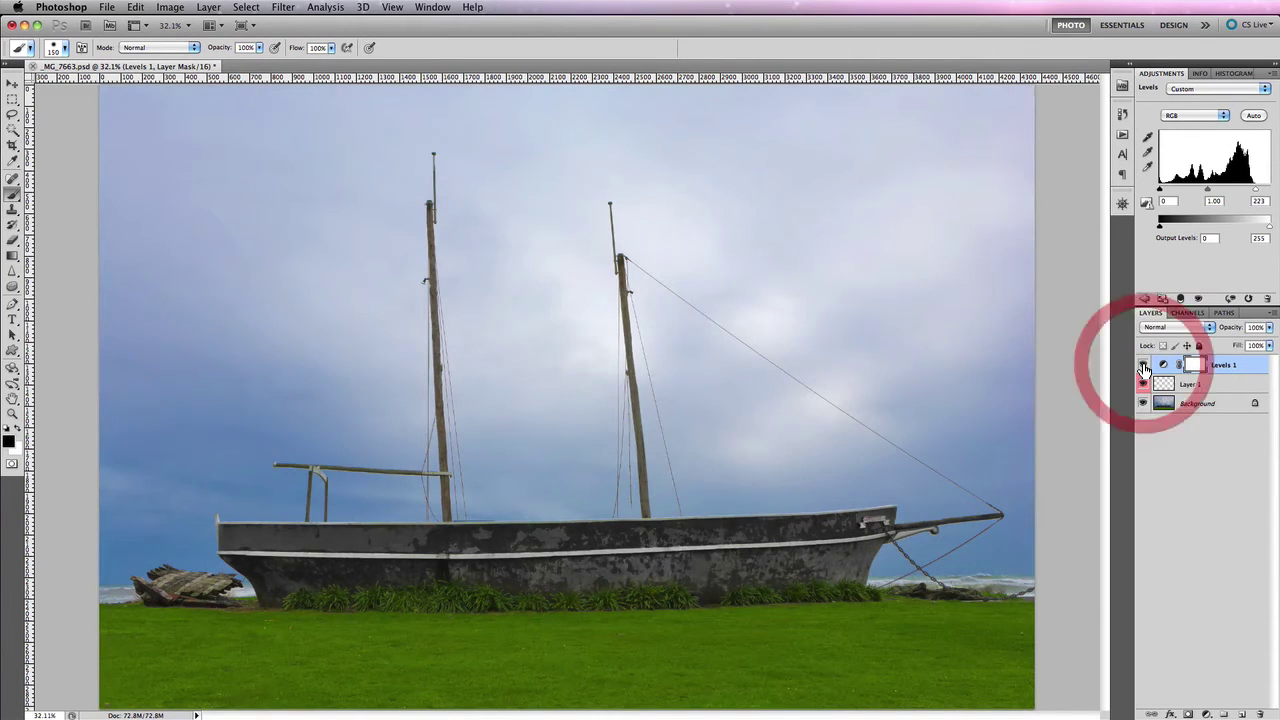
- Duplicate the Background layer as Background copy, keeping _MG_7663.psd as the destination document
{"action": "left_click", "coordinate": [1225, 406]}
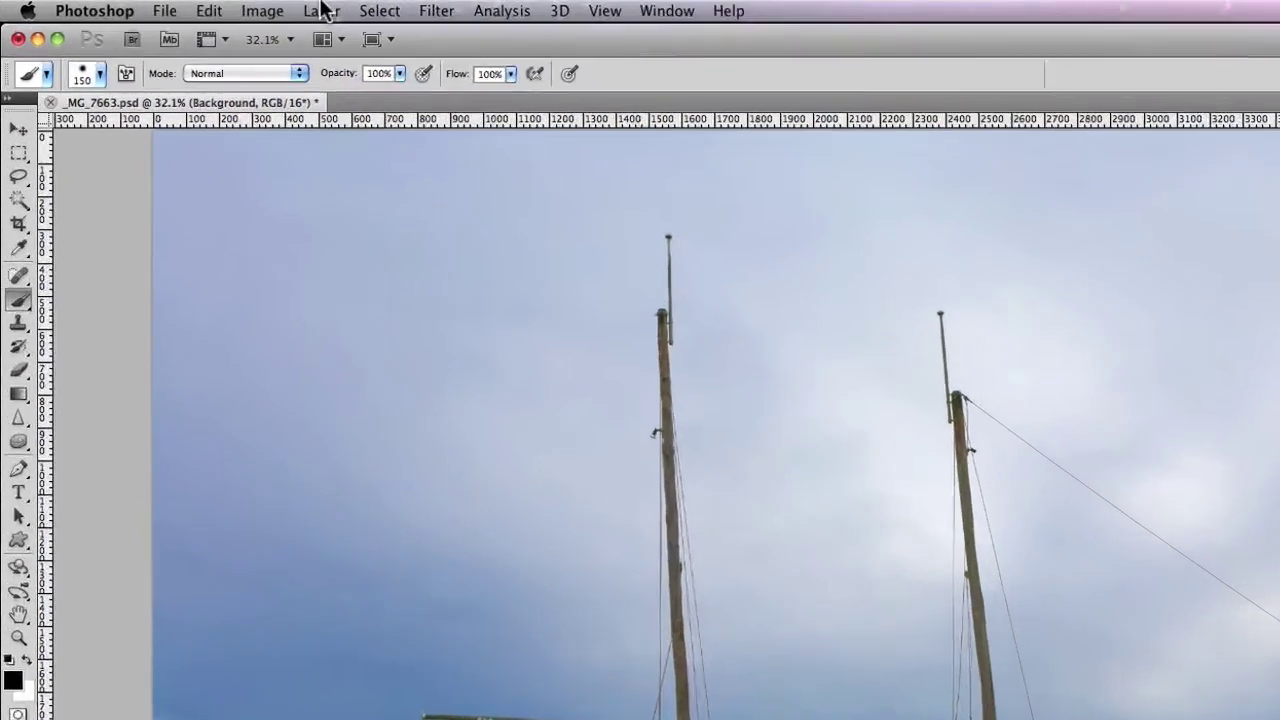
{"action": "left_click", "coordinate": [208, 7]}
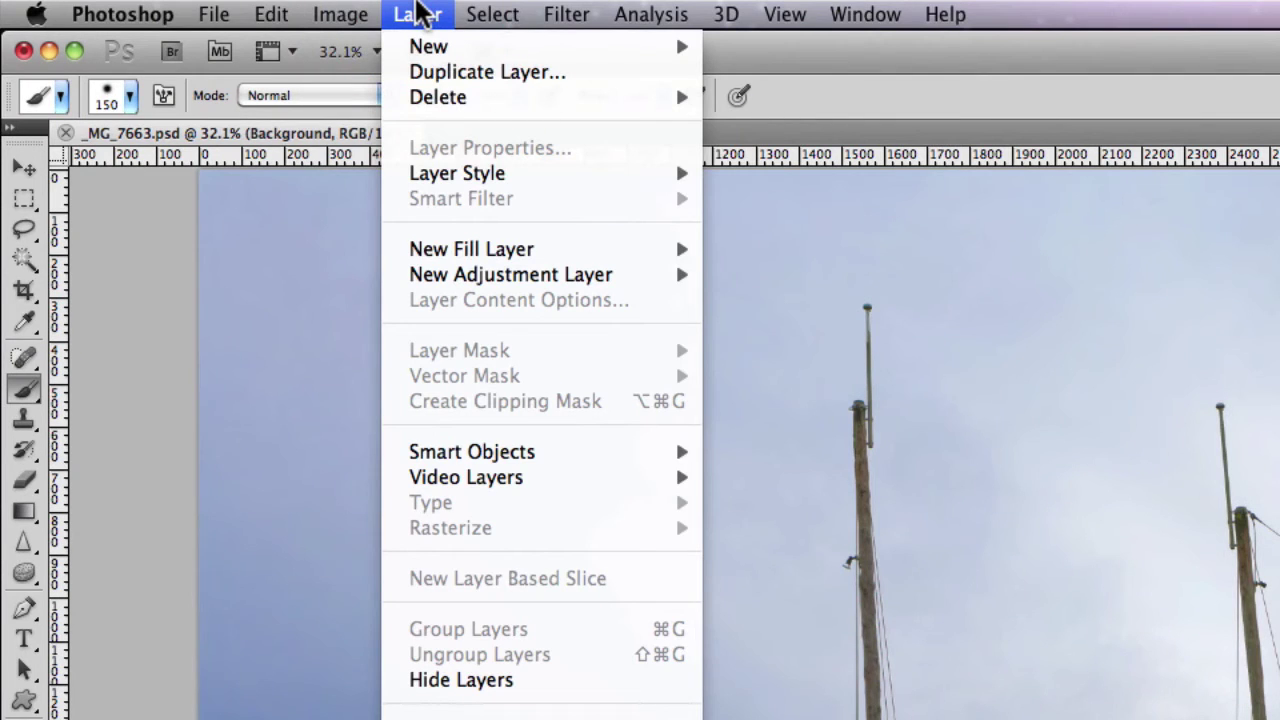
{"action": "left_click", "coordinate": [446, 72]}
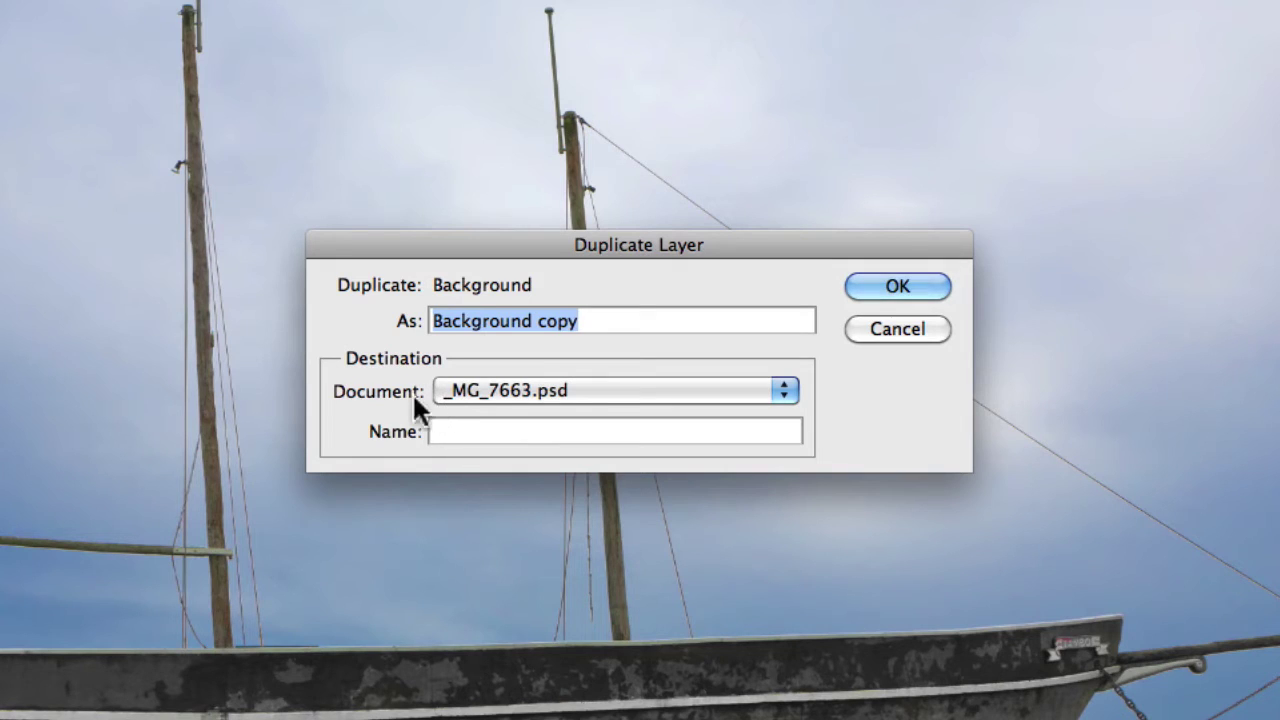
{"action": "left_click", "coordinate": [705, 405]}
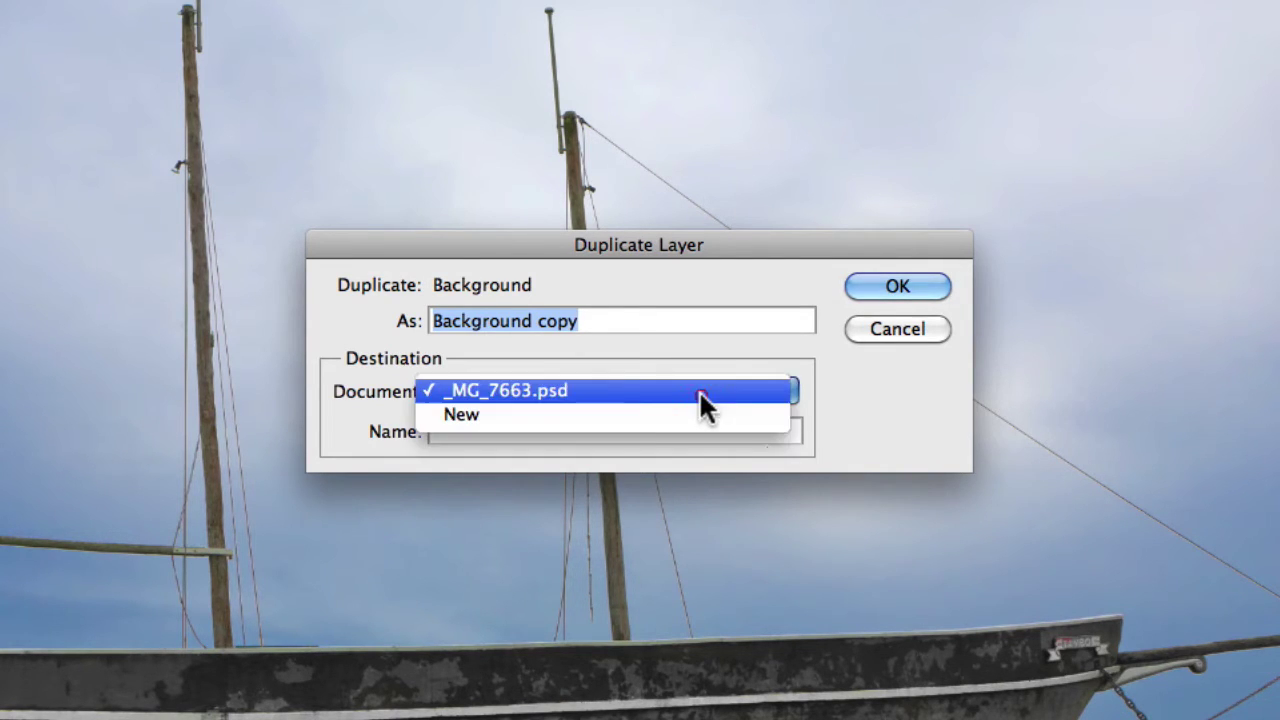
{"action": "left_click", "coordinate": [697, 415]}
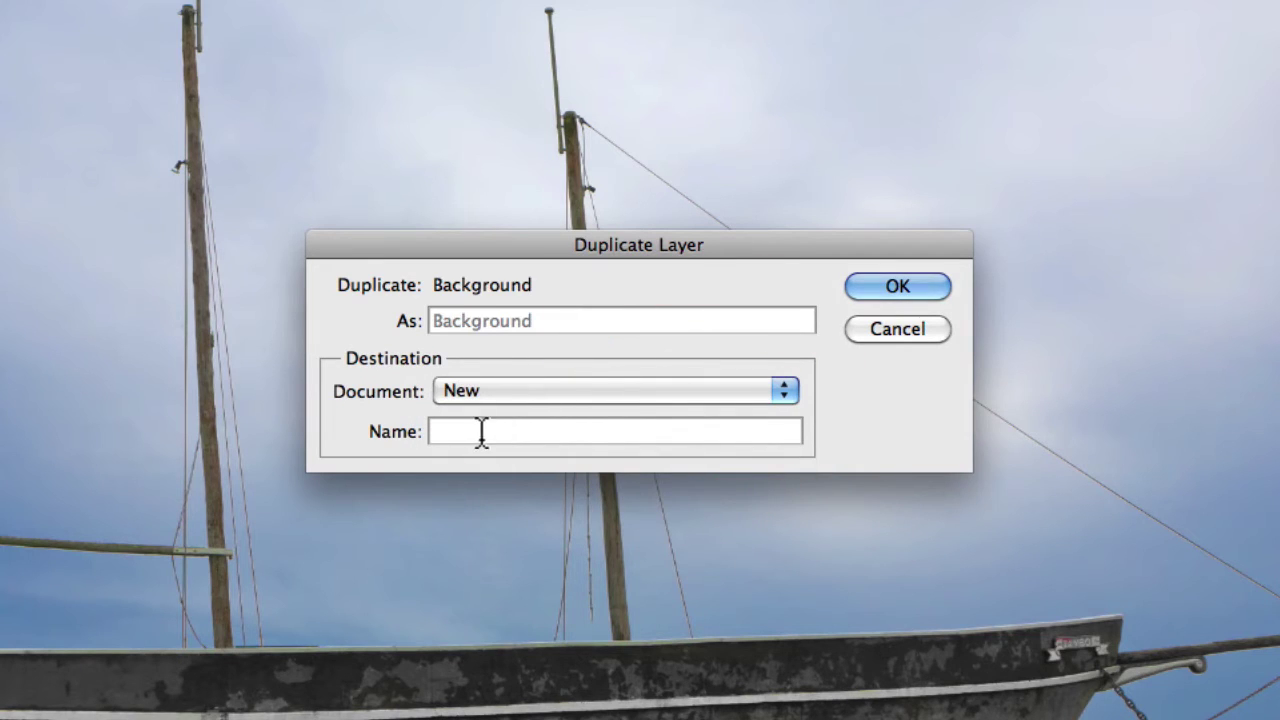
{"action": "left_click", "coordinate": [563, 391]}
{"action": "left_click", "coordinate": [558, 365]}
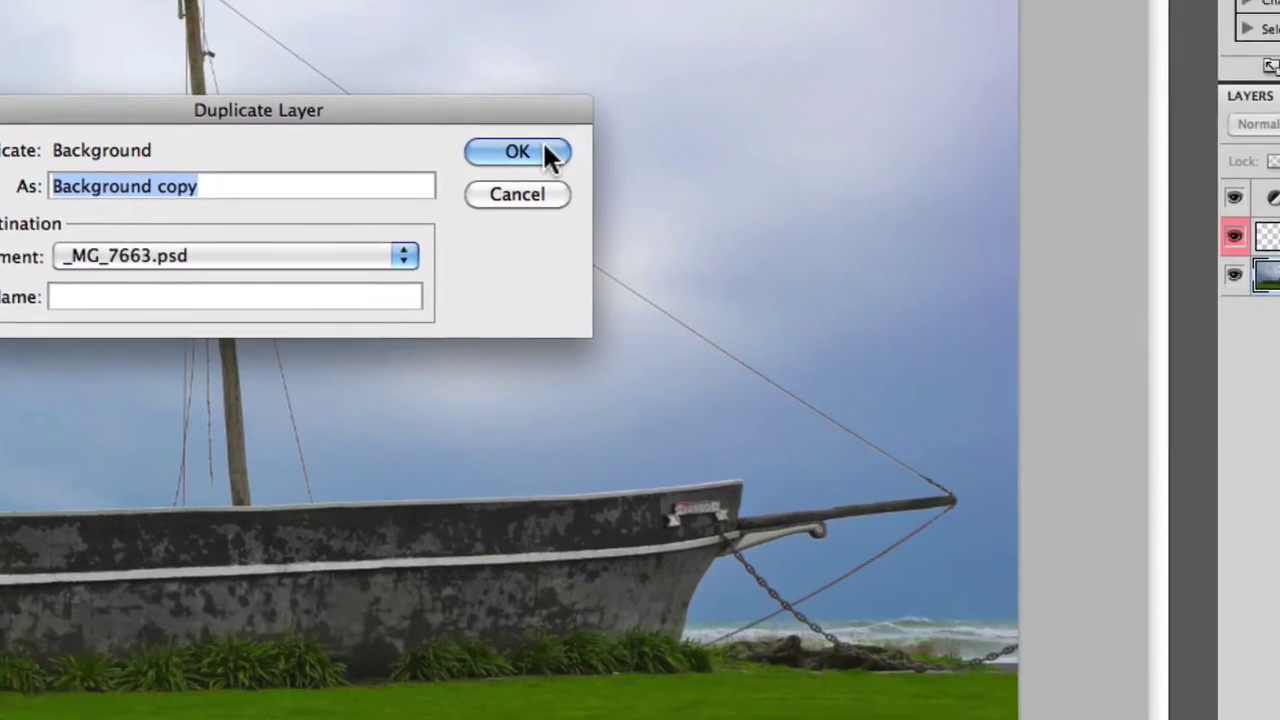
{"action": "left_click", "coordinate": [546, 154]}
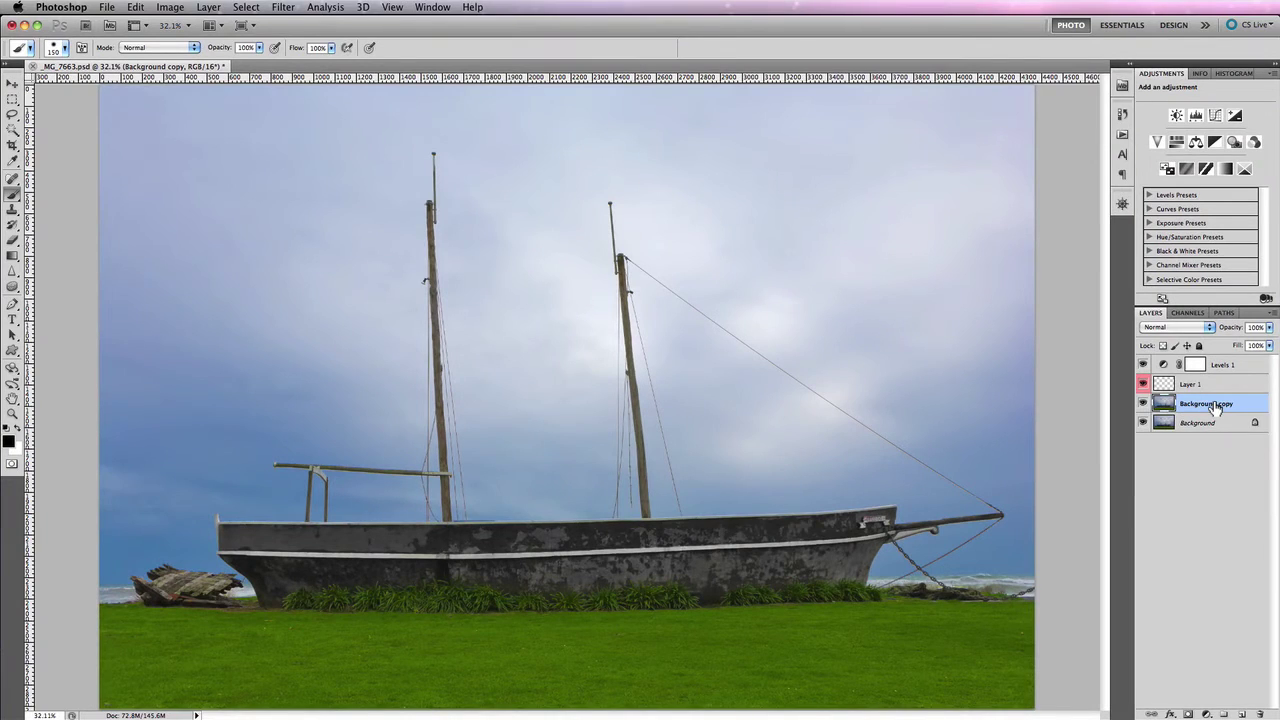
- Paint a black zigzag brush stroke across the sky on Layer 1 and compare the photo with that layer hidden and shown
{"action": "left_click", "coordinate": [1170, 386]}
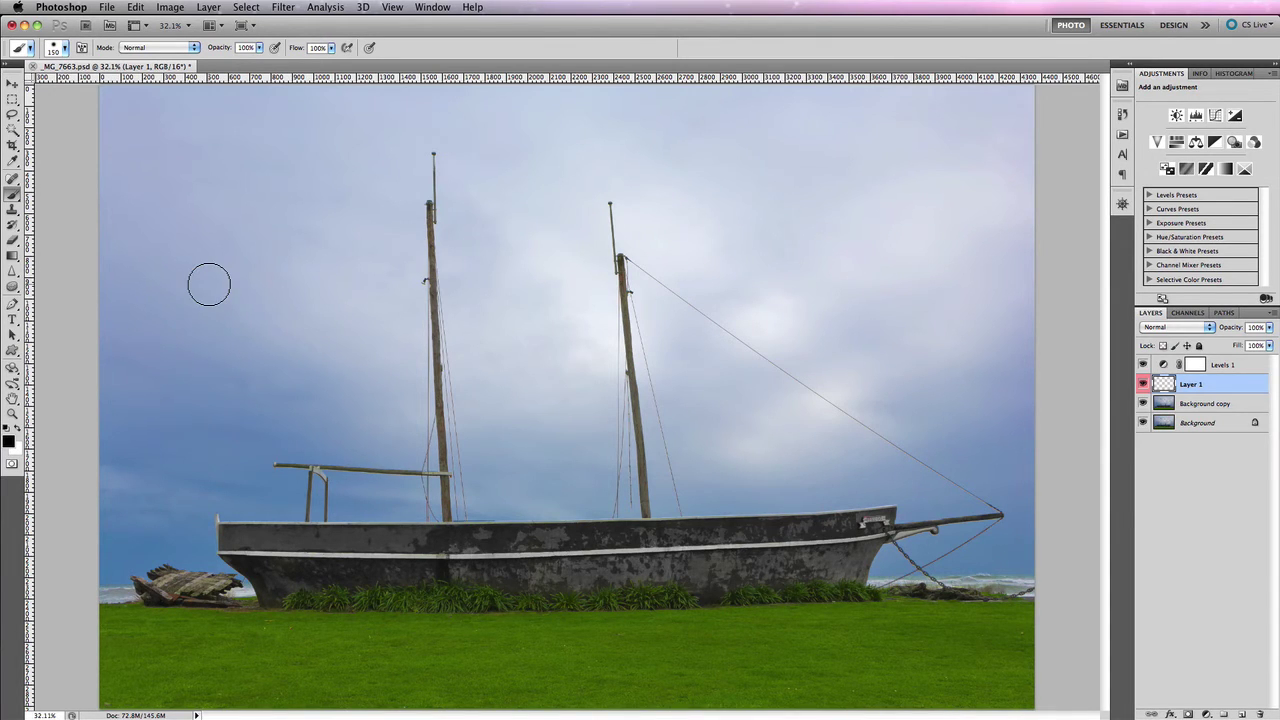
{"action": "mouse_move", "coordinate": [209, 285]}
{"action": "left_mouse_down"}
{"action": "mouse_move", "coordinate": [442, 351]}
{"action": "mouse_move", "coordinate": [707, 290]}
{"action": "mouse_move", "coordinate": [663, 365]}
{"action": "mouse_move", "coordinate": [871, 342]}
{"action": "left_mouse_up"}
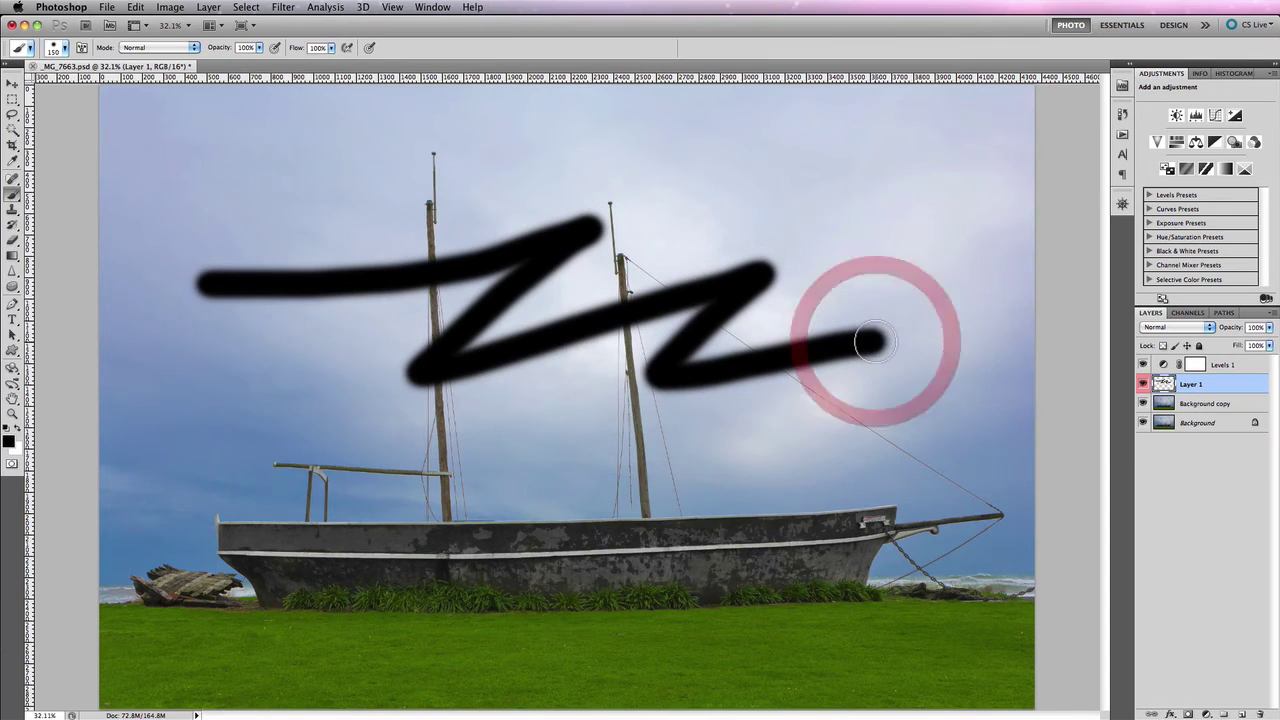
{"action": "left_click", "coordinate": [1145, 385]}
{"action": "left_click", "coordinate": [1145, 385]}
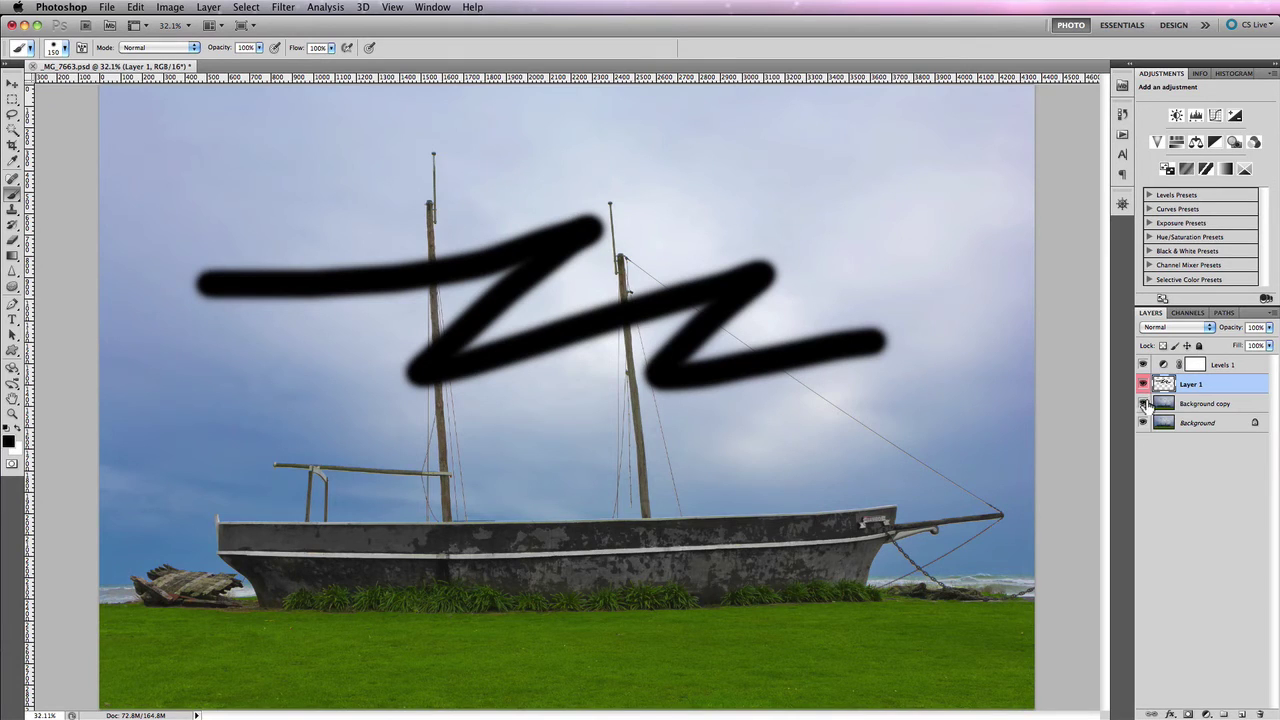
- Merge Layer 1 and Background copy into a single layer
{"action": "left_click", "coordinate": [1229, 408], "text": "shift"}
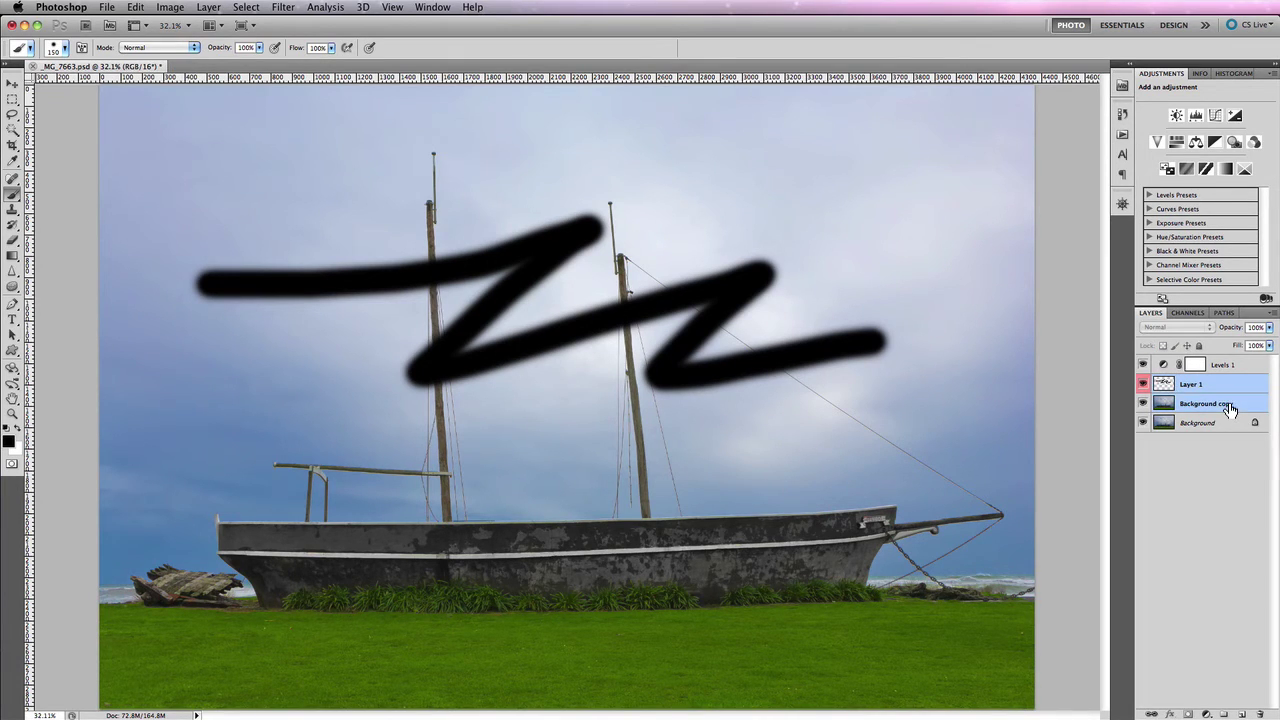
{"action": "left_click", "coordinate": [208, 7]}
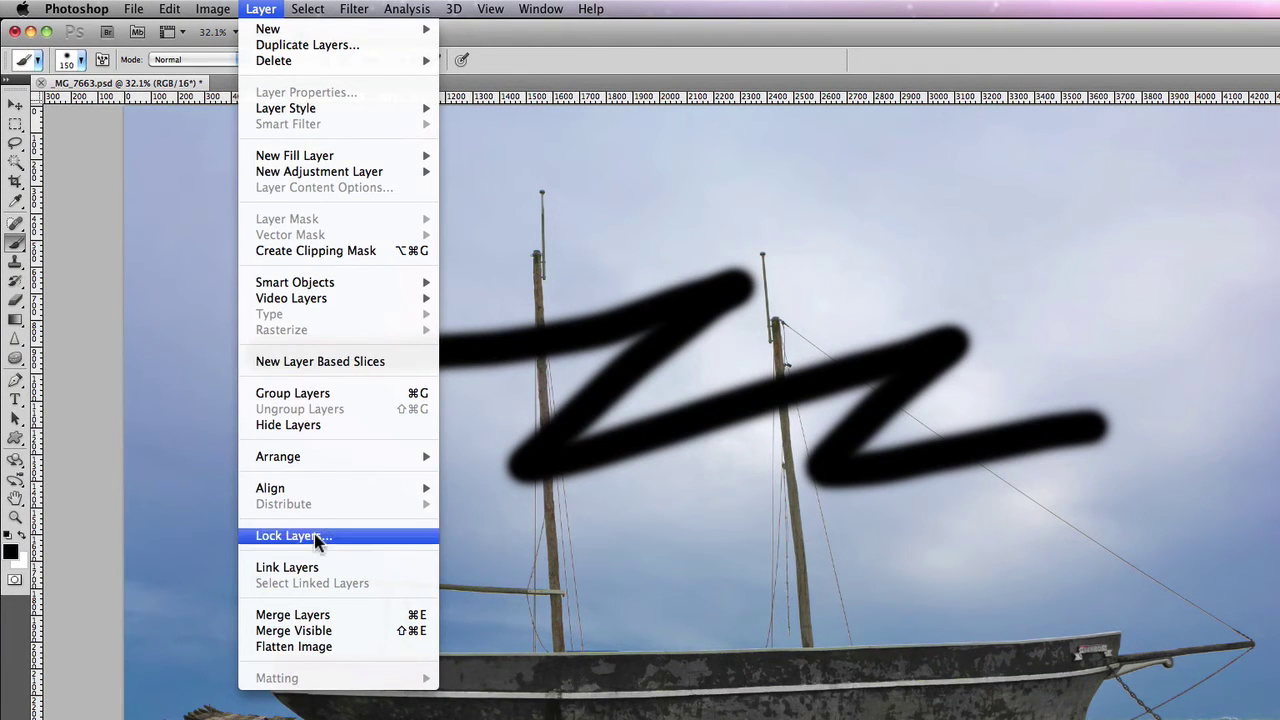
{"action": "left_click", "coordinate": [345, 614]}
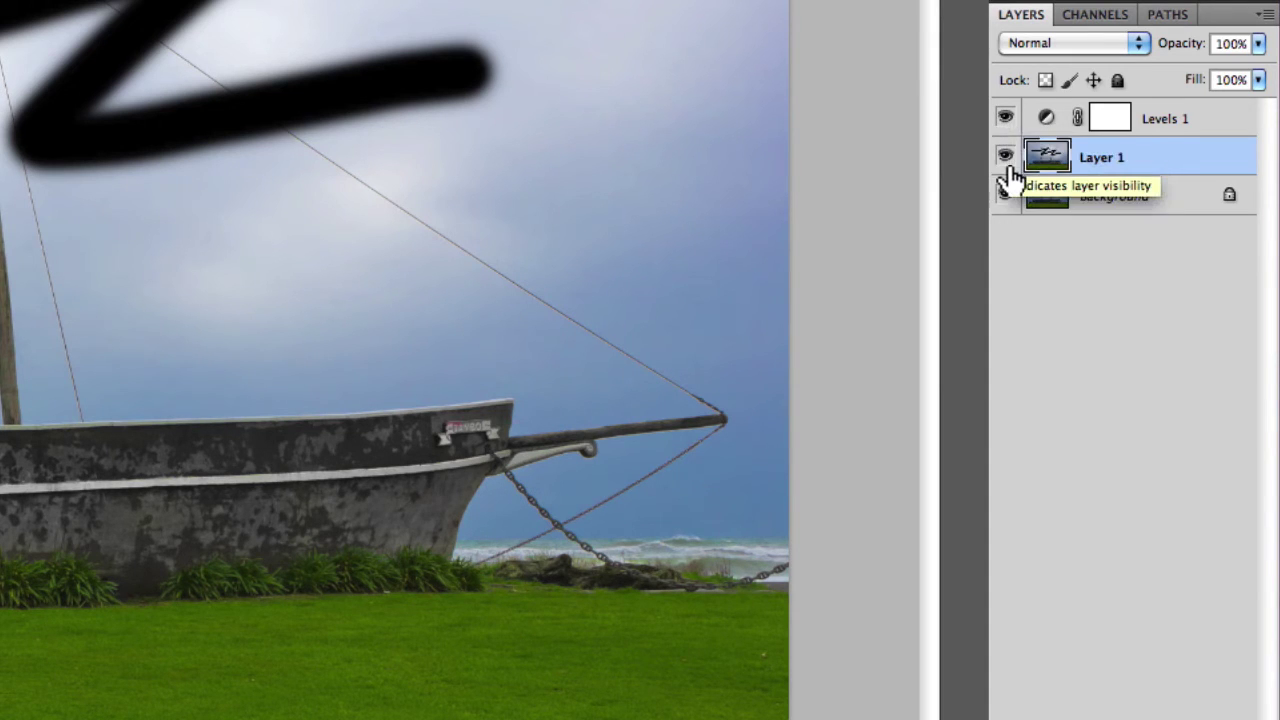
- Hide the Levels 1 layer, merge the visible layers, undo the merge and show Levels 1 again
{"action": "left_click", "coordinate": [1005, 120]}
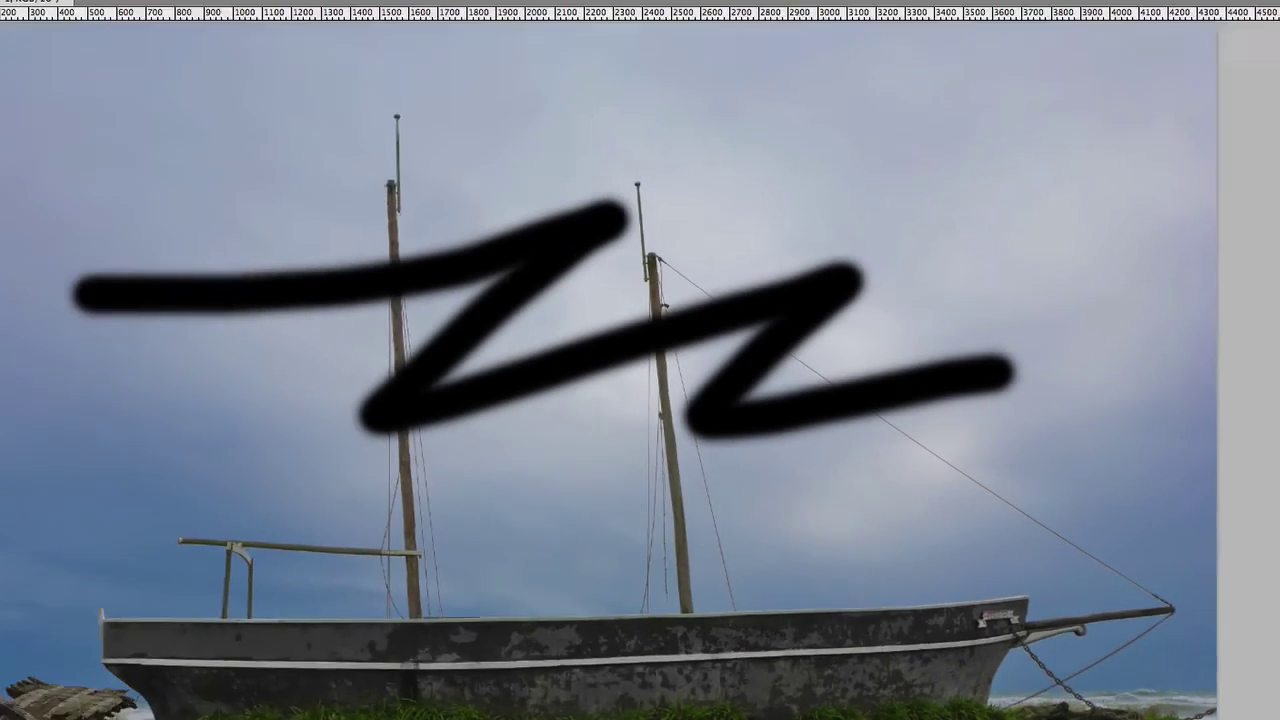
{"action": "left_click", "coordinate": [262, 9]}
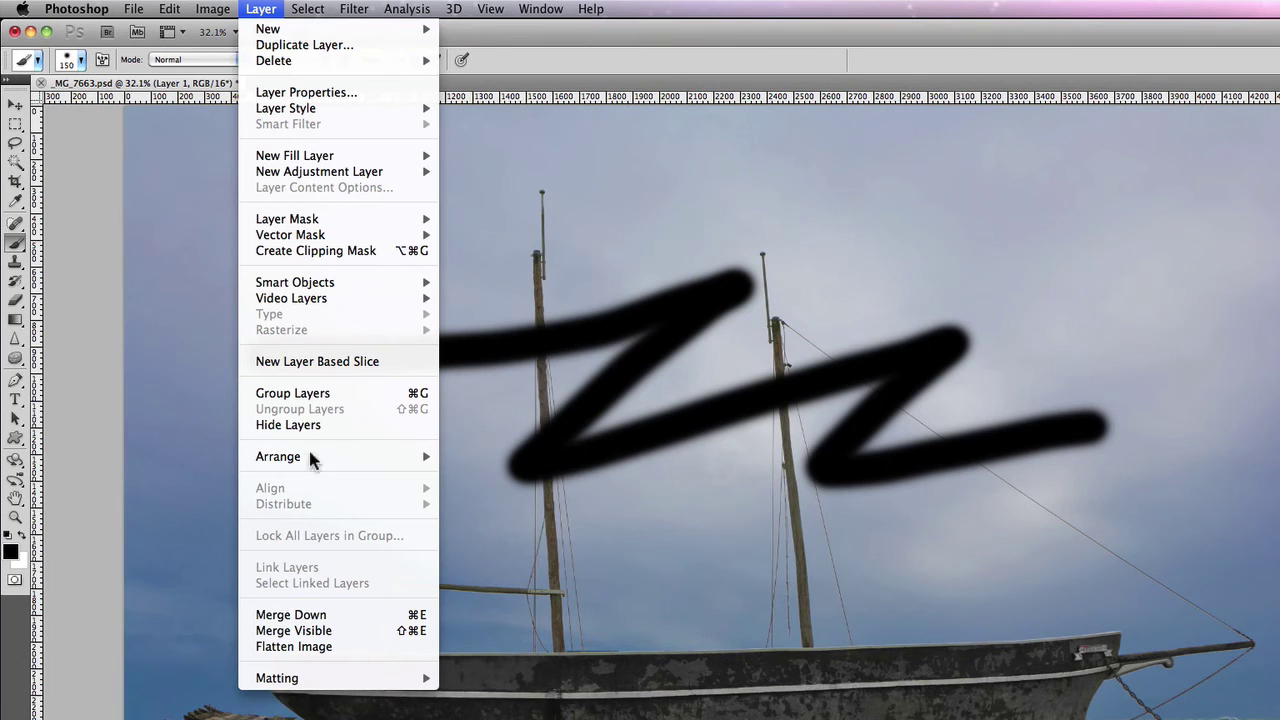
{"action": "left_click", "coordinate": [334, 631]}
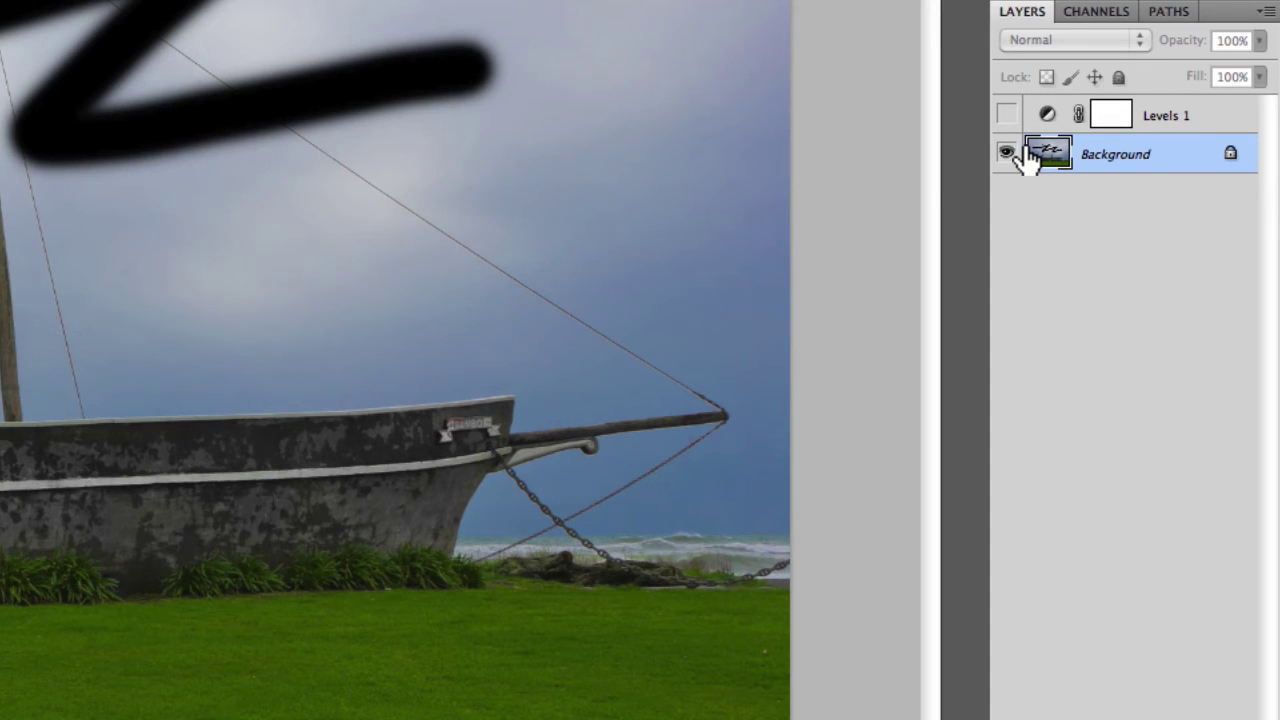
{"action": "key", "text": "super+z"}
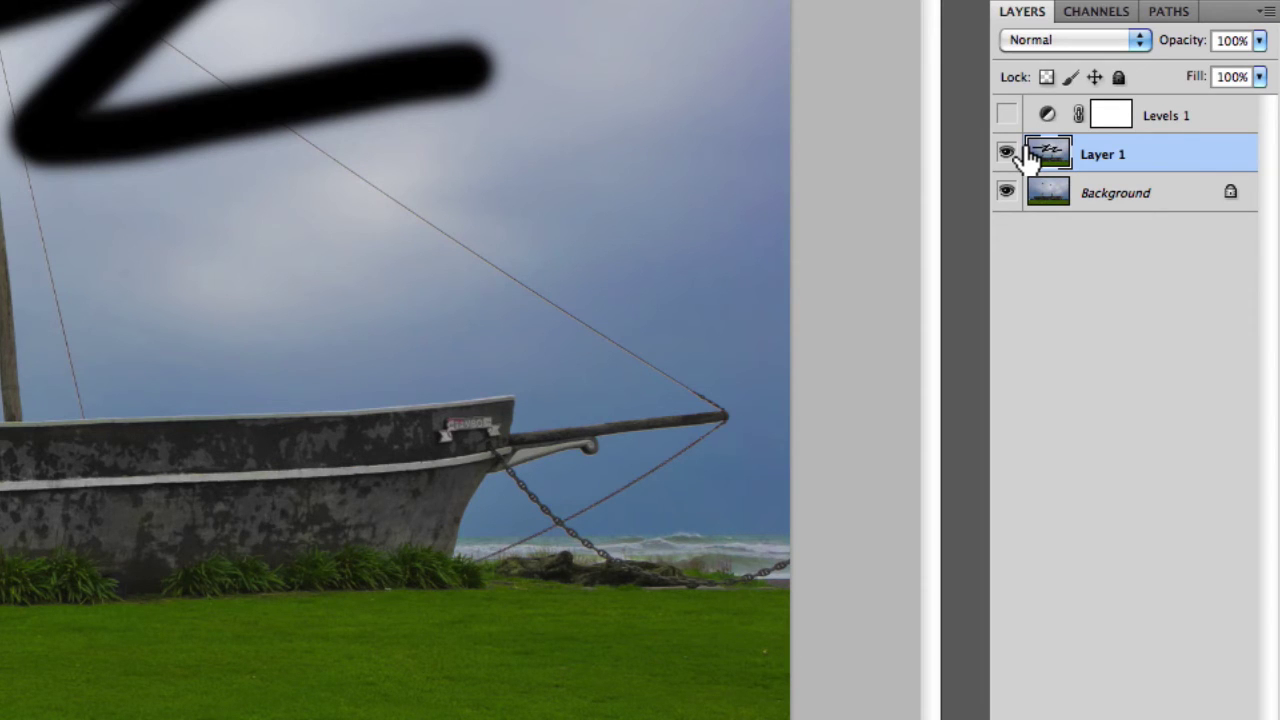
{"action": "left_click", "coordinate": [1007, 115]}
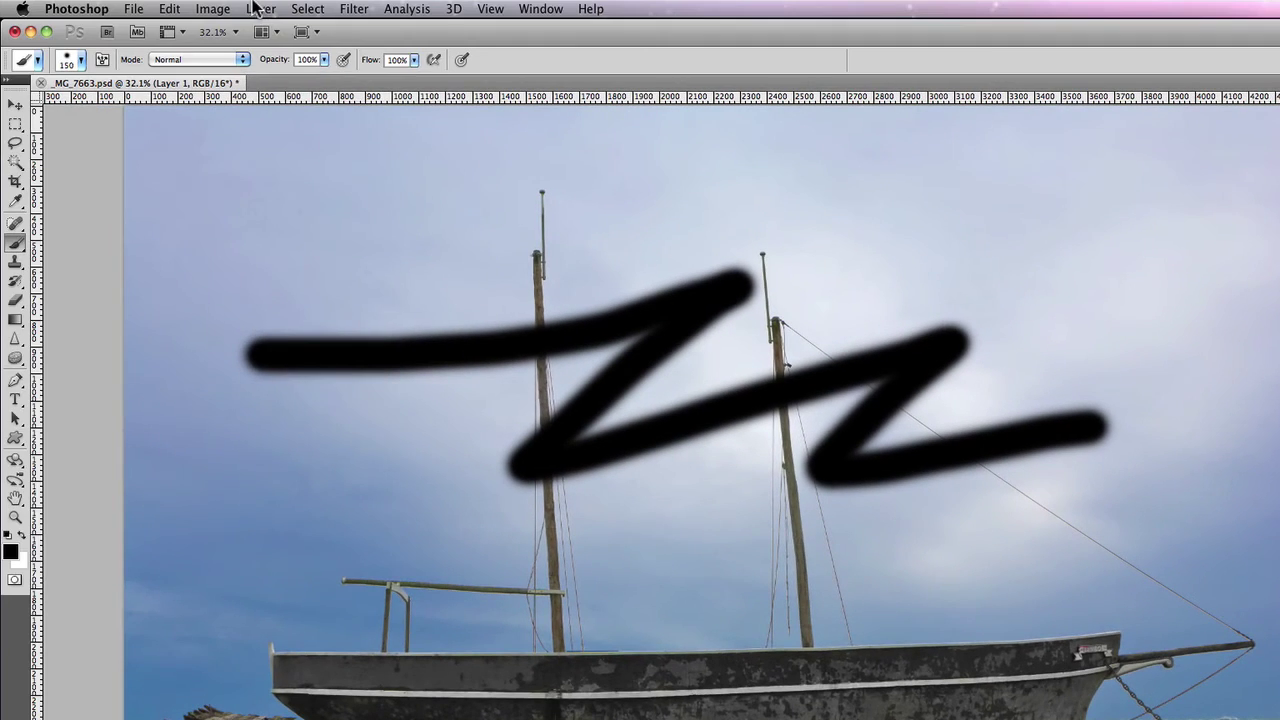
- Flatten the whole image into one layer and undo the flattening
{"action": "left_click", "coordinate": [258, 8]}
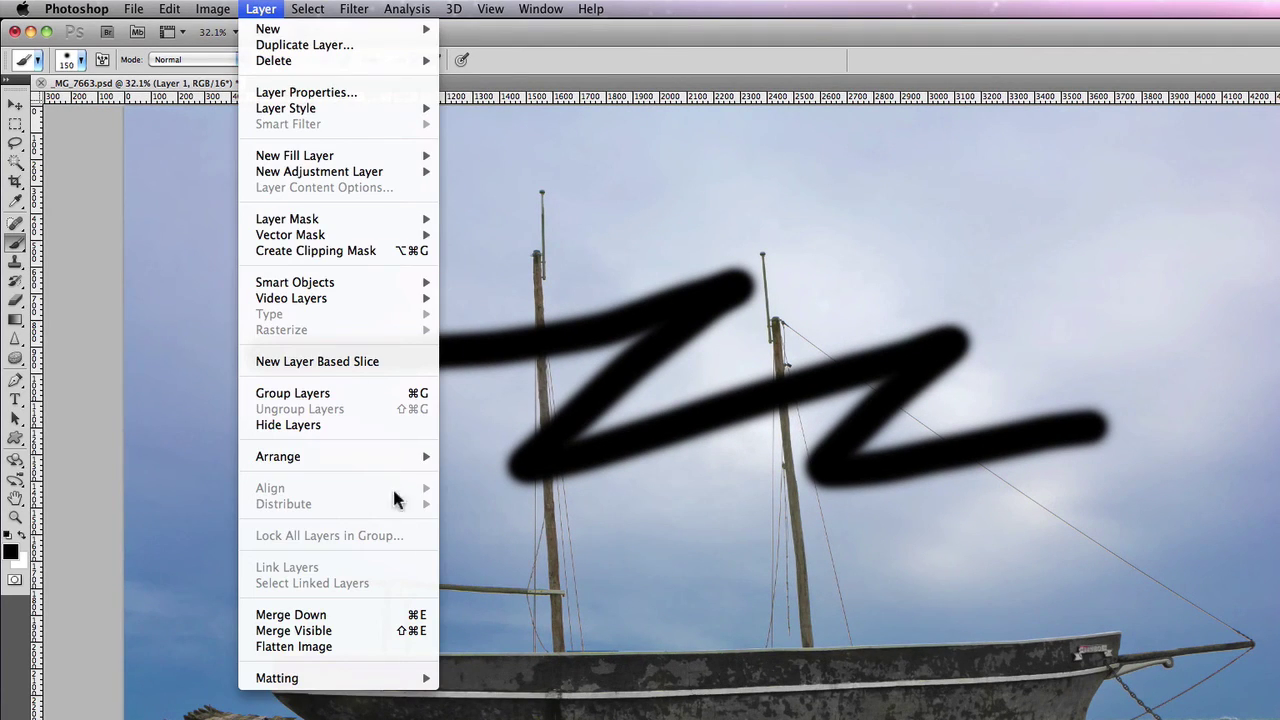
{"action": "left_click", "coordinate": [390, 651]}
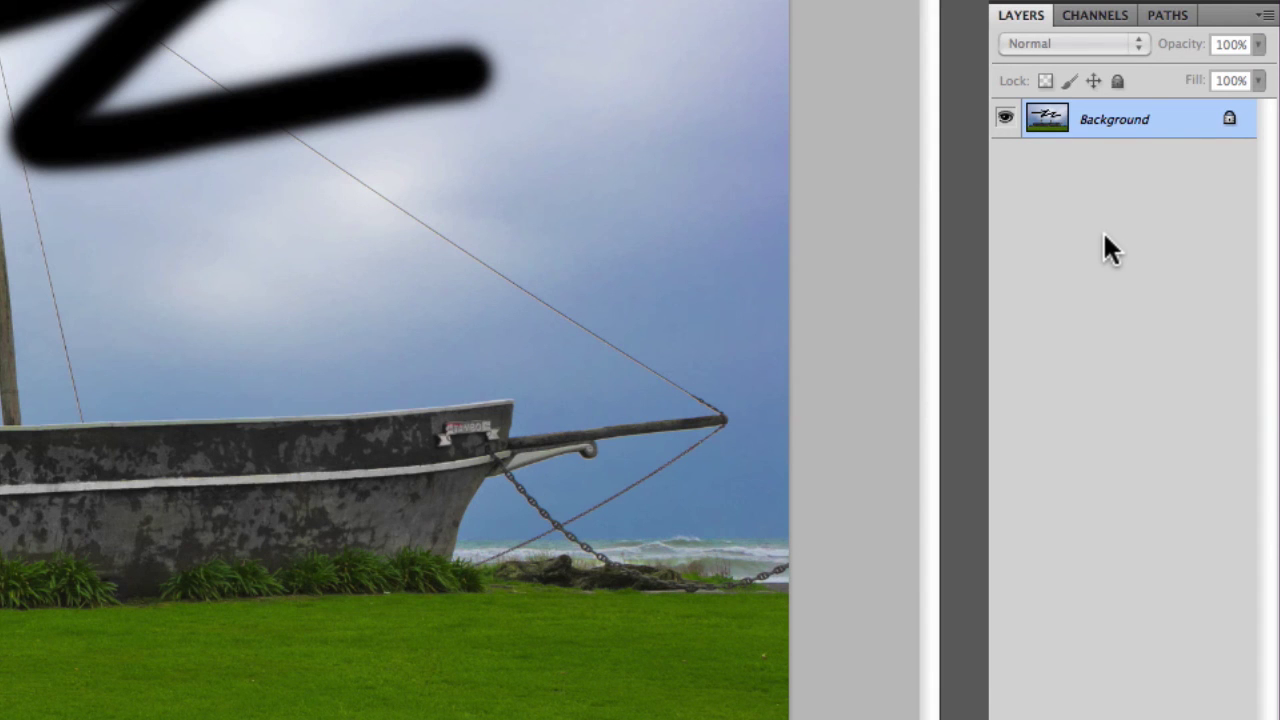
{"action": "key", "text": "super+z"}
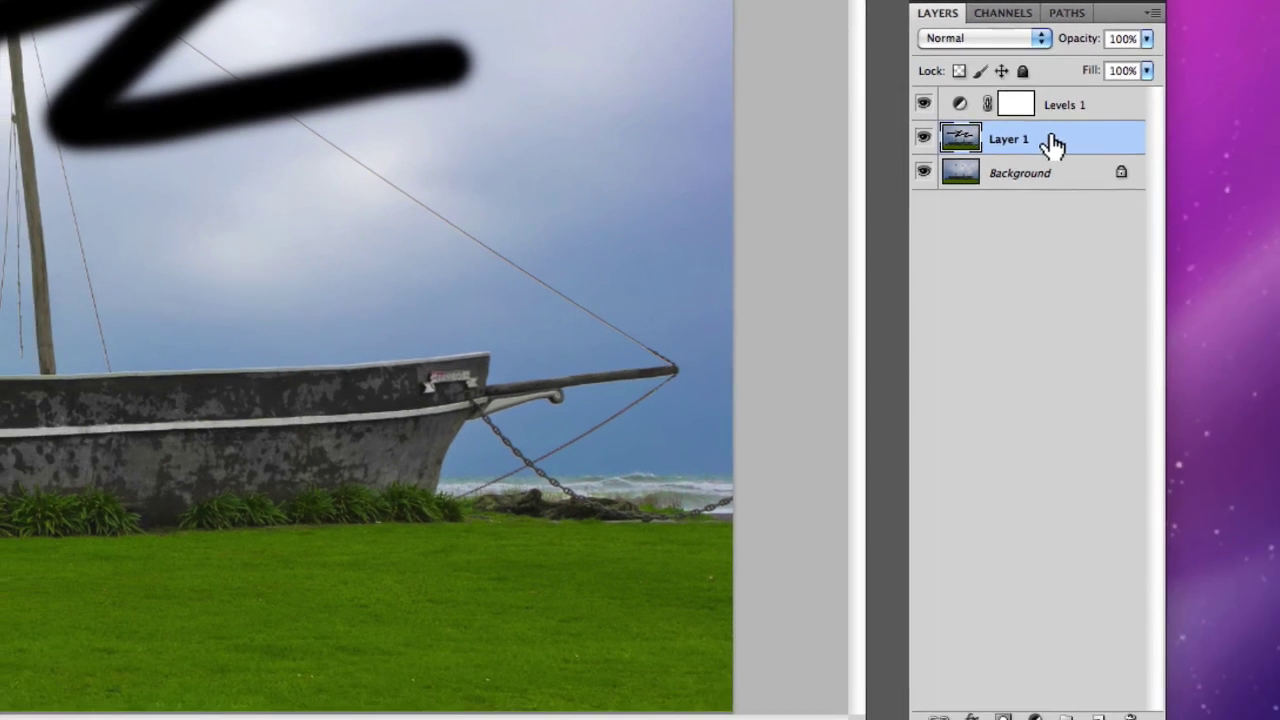
{"action": "right_click", "coordinate": [1053, 145]}
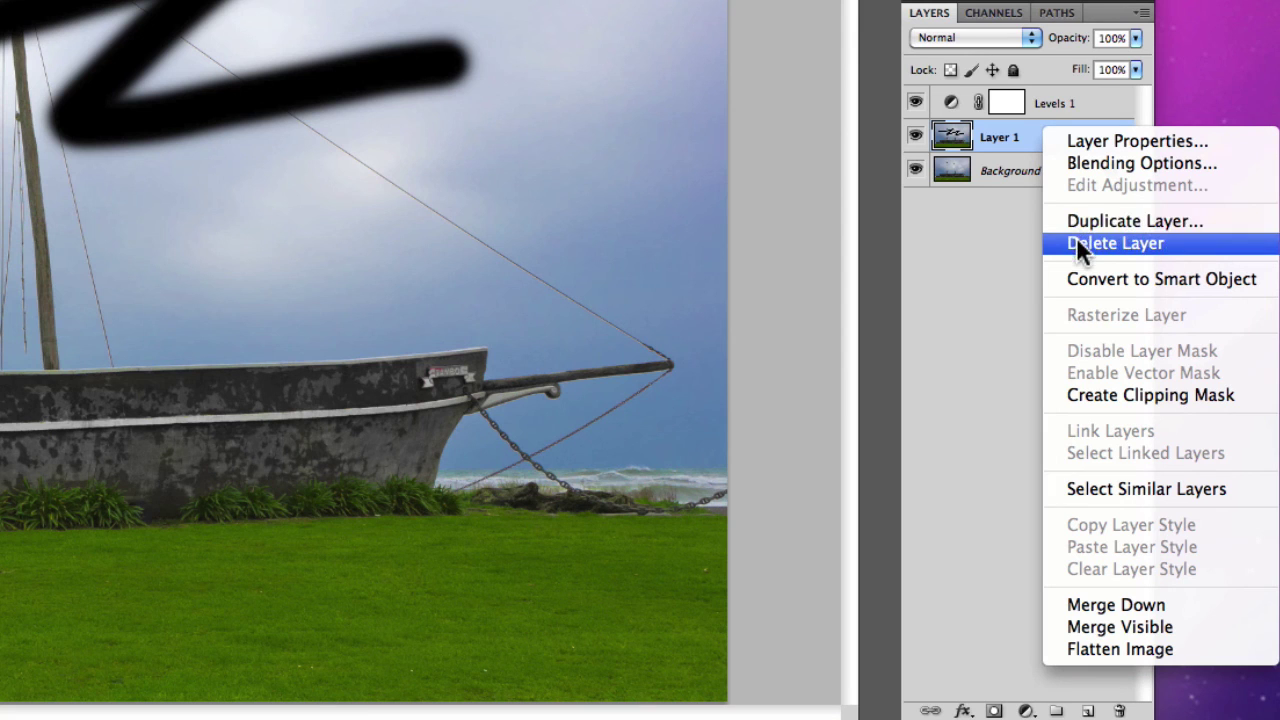
{"action": "left_click", "coordinate": [981, 229]}
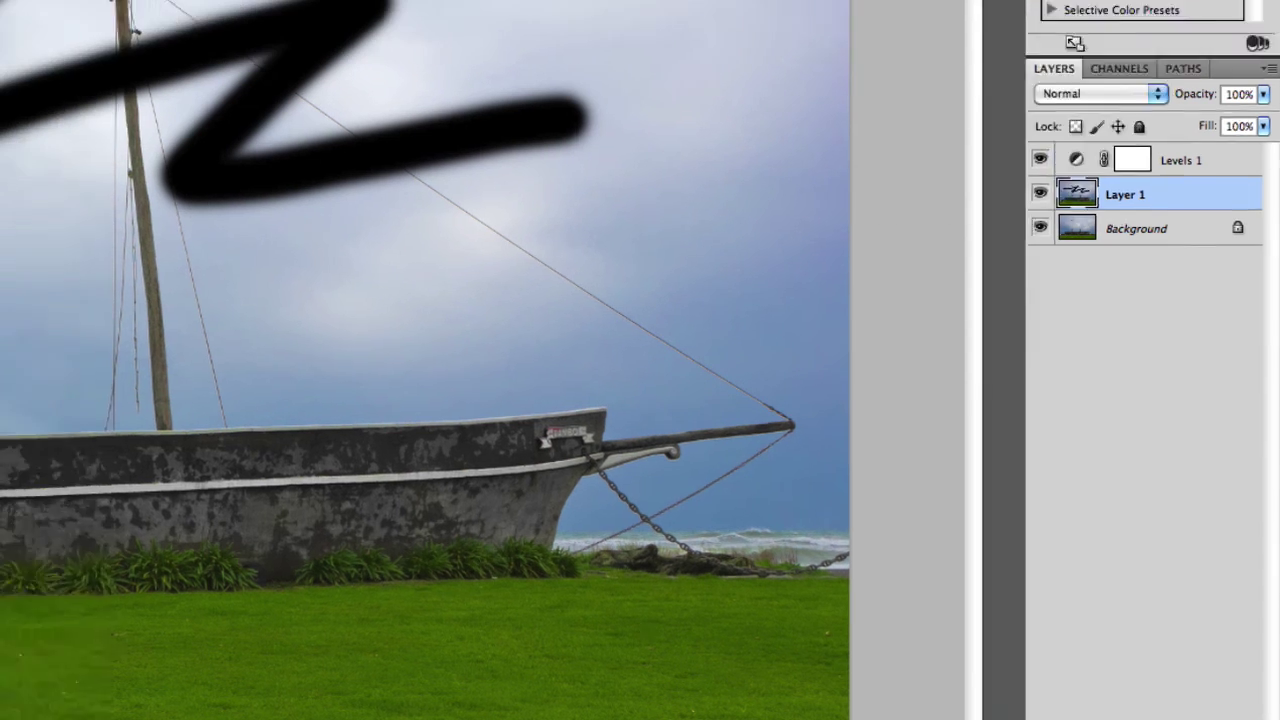
{"action": "left_click", "coordinate": [408, 14]}
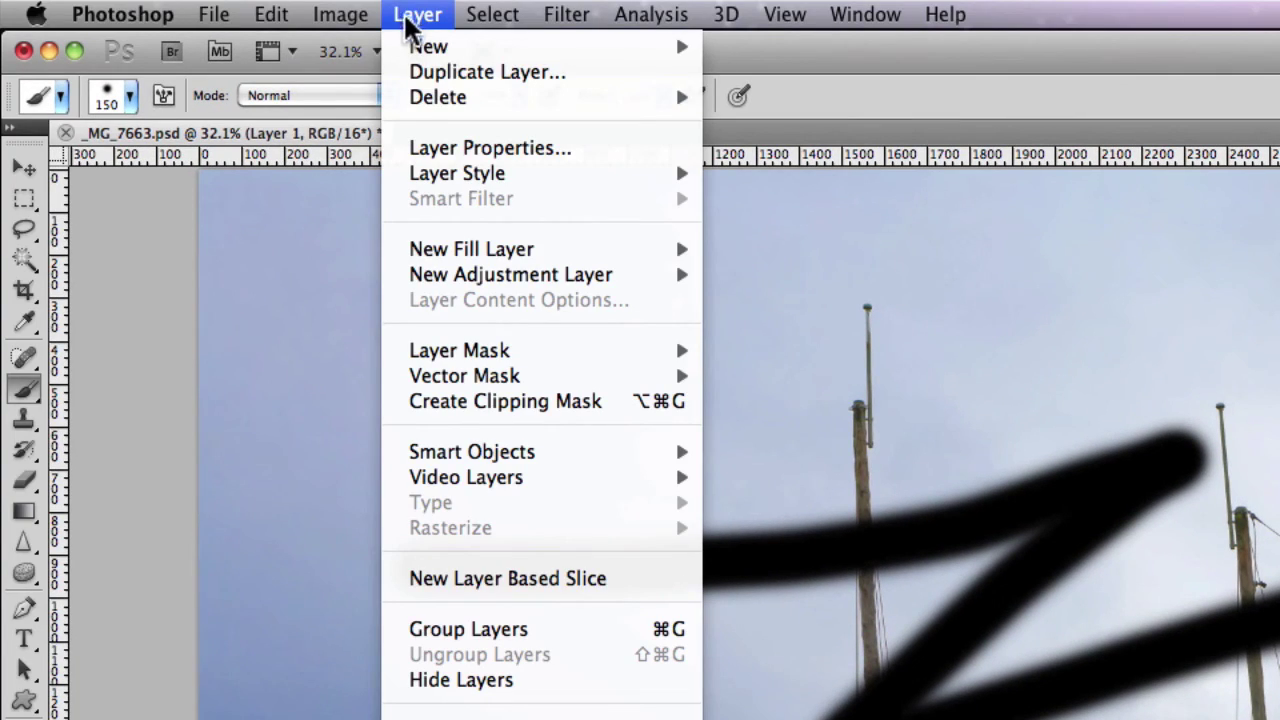
{"action": "mouse_move", "coordinate": [486, 100]}
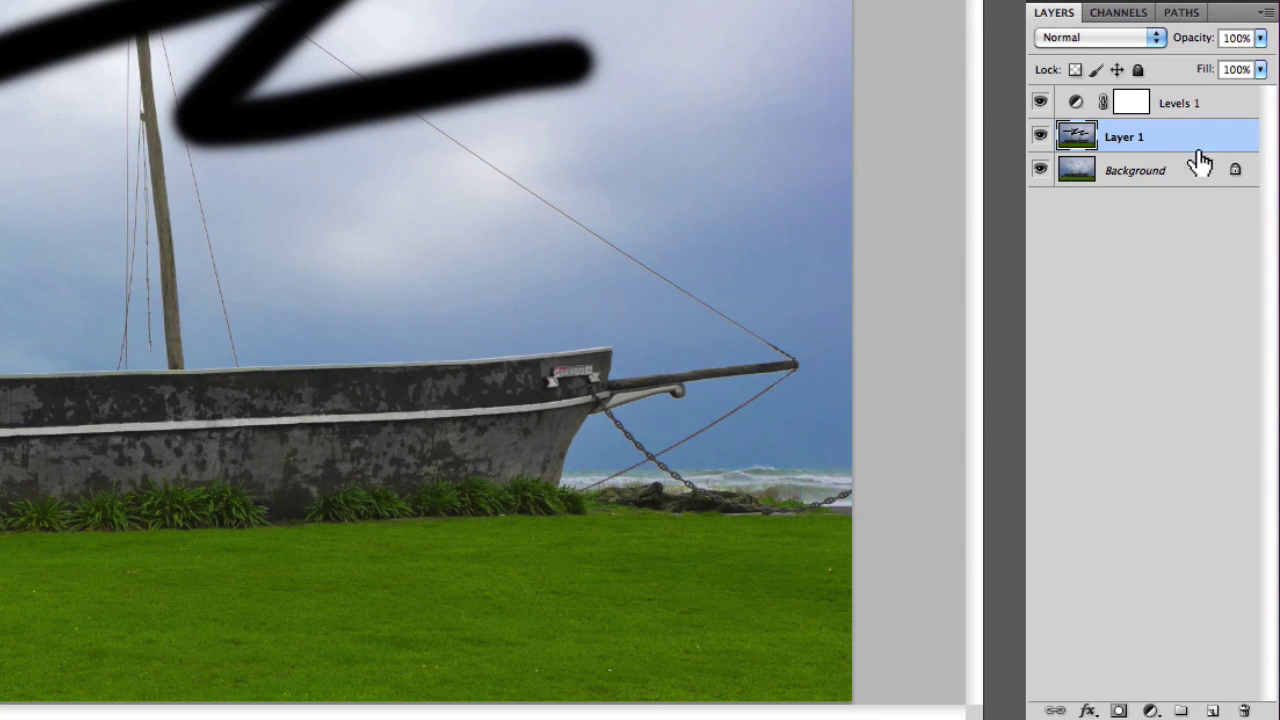
- Delete Layer 1 with the black brush stroke, keeping Levels 1 and Background
{"action": "mouse_move", "coordinate": [1179, 140]}
{"action": "left_mouse_down"}
{"action": "mouse_move", "coordinate": [1220, 654]}
{"action": "mouse_move", "coordinate": [1249, 686]}
{"action": "mouse_move", "coordinate": [1248, 710]}
{"action": "left_mouse_up"}
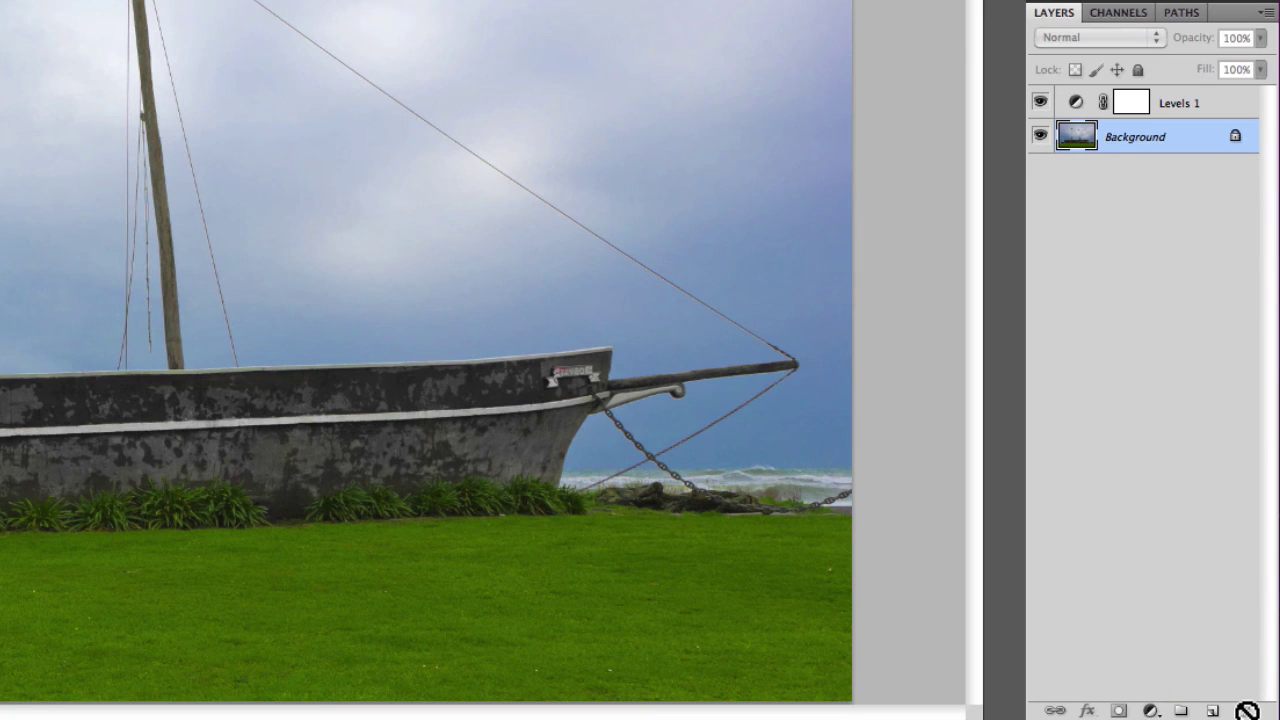